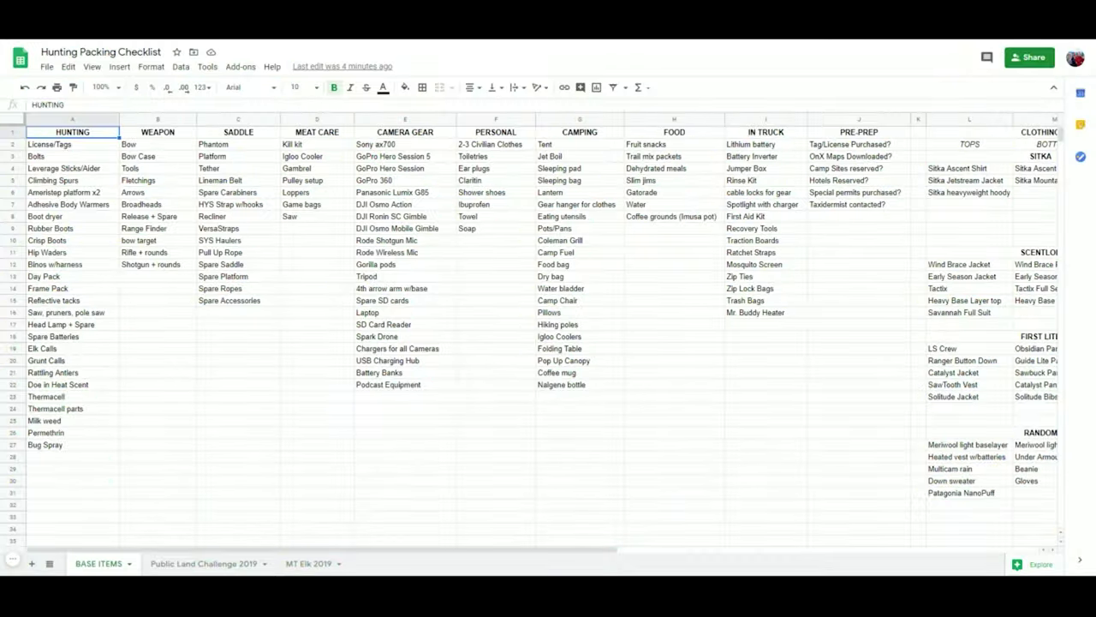
left_click(103, 51)
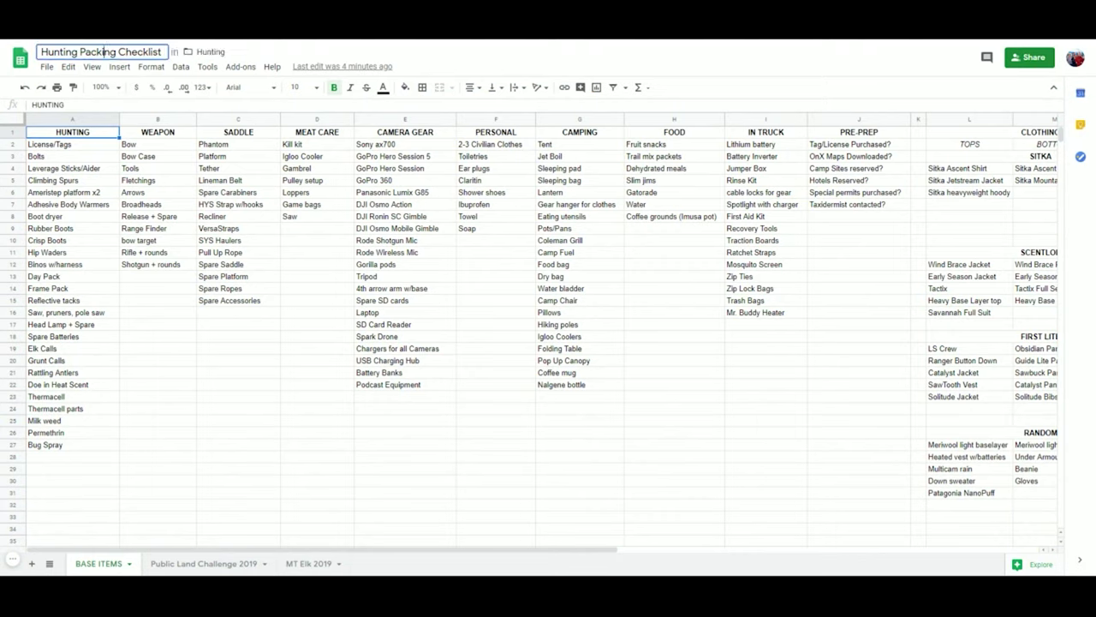
key("ctrl+a")
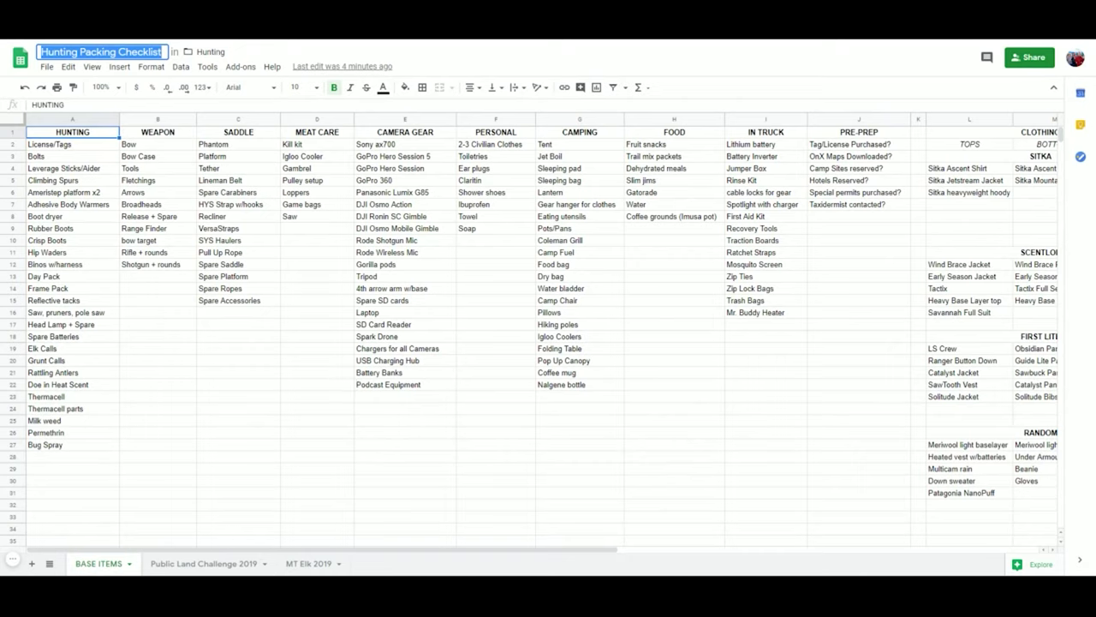
left_click(196, 567)
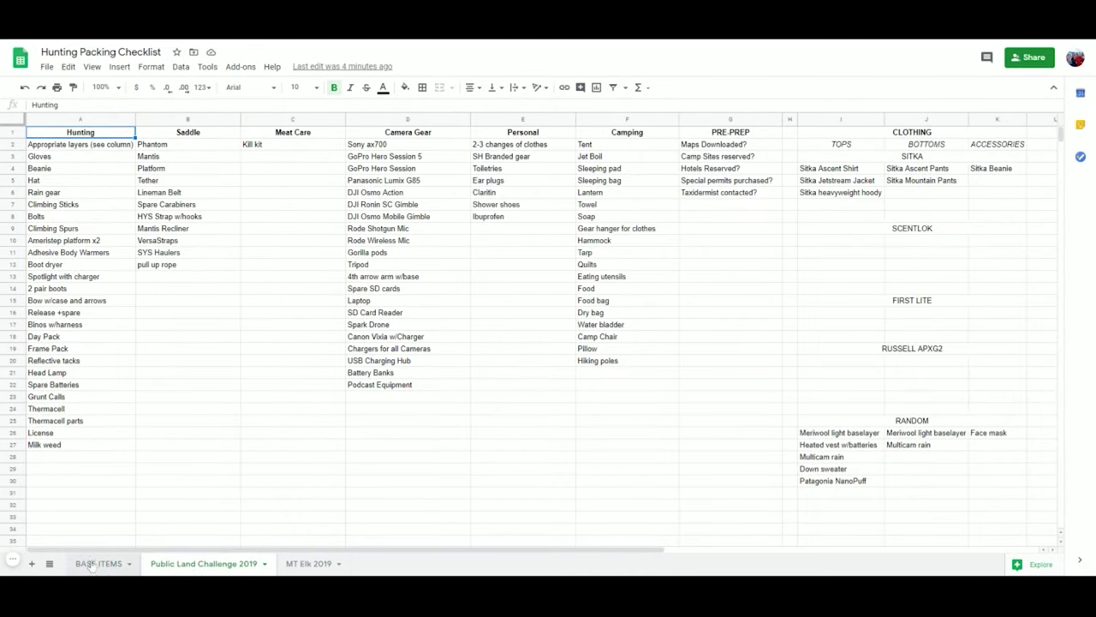
left_click(93, 566)
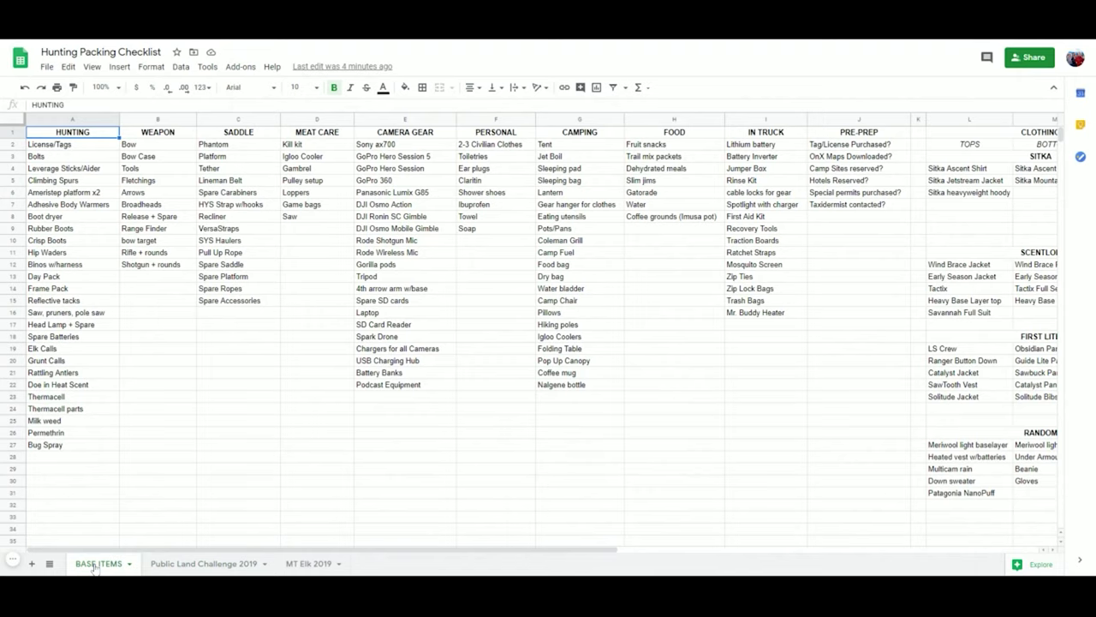
Review the gear categories on the BASE ITEMS sheet, from HUNTING through PRE-PREP, and the items listed under them.
left_click(77, 180)
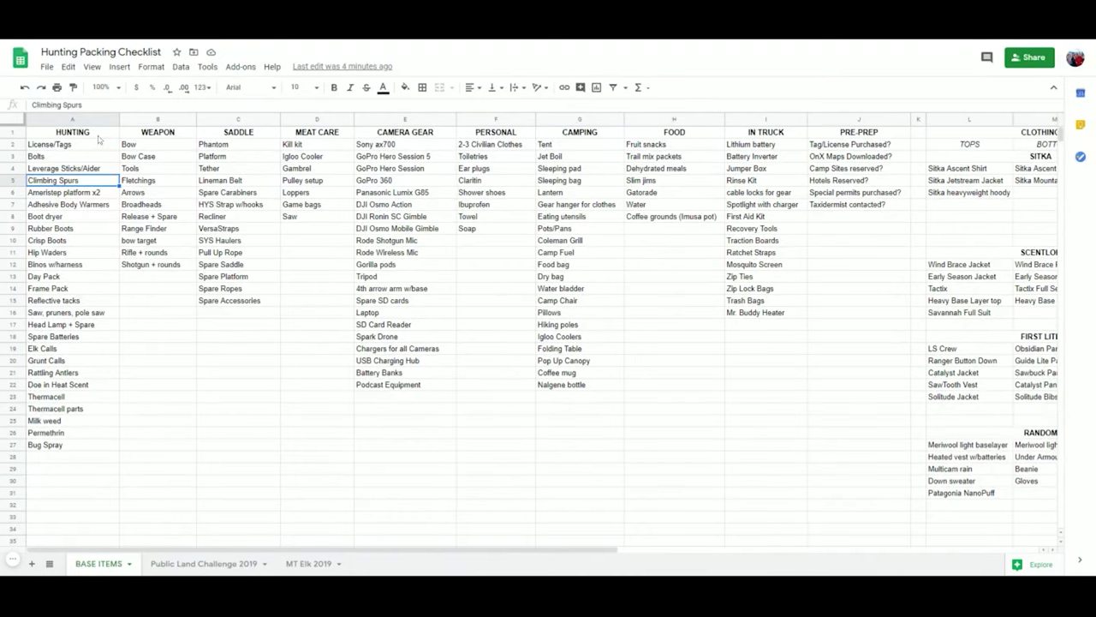
left_click(98, 134)
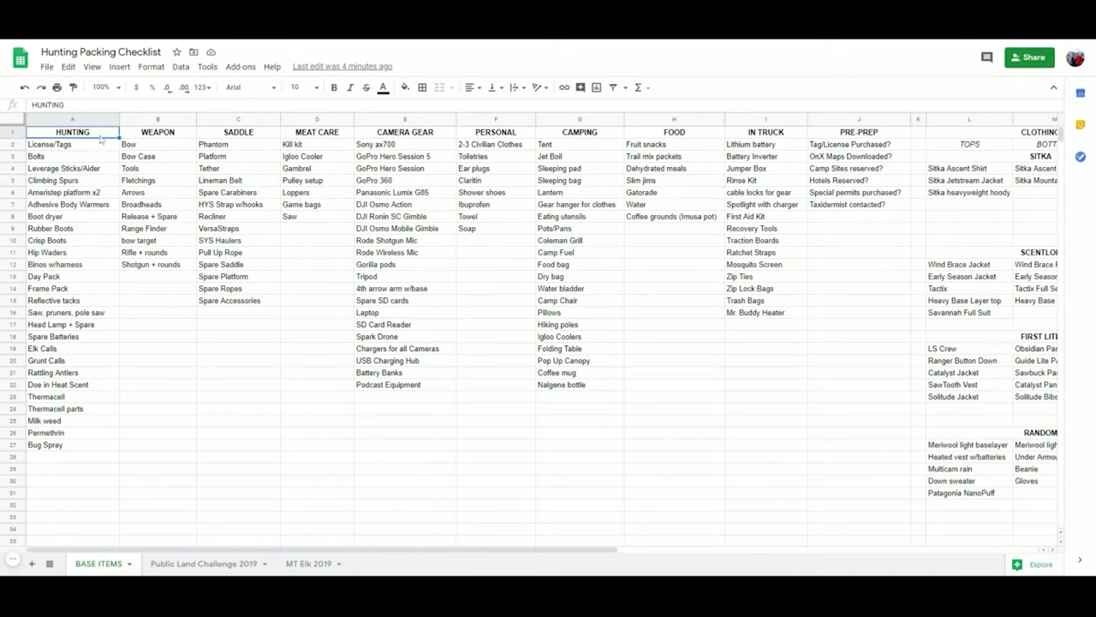
left_click(169, 135)
left_click(245, 137)
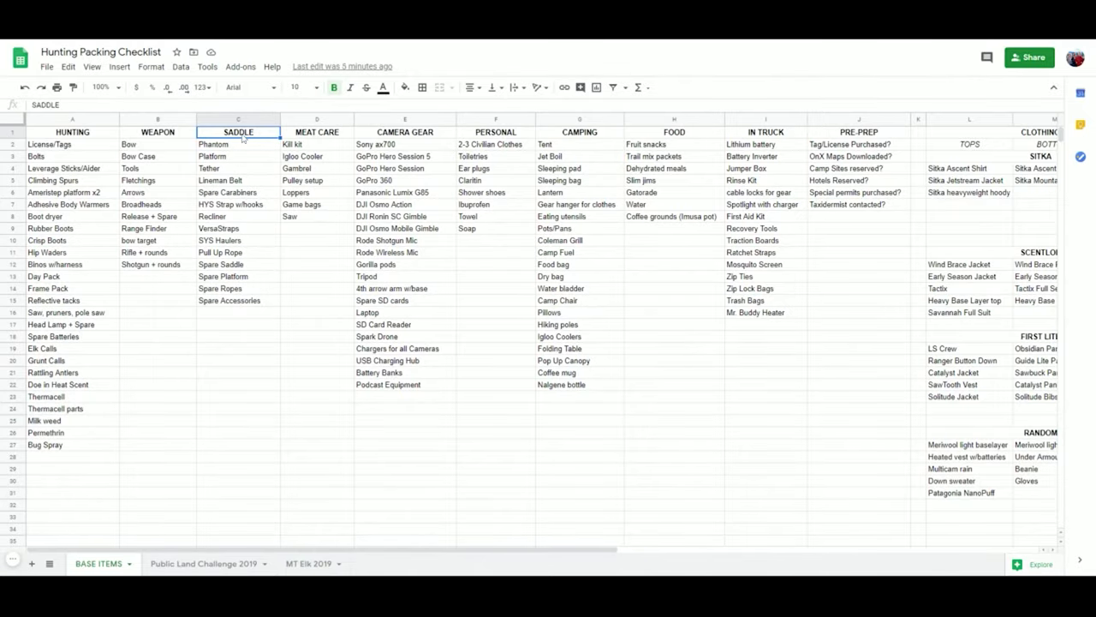
left_click(307, 137)
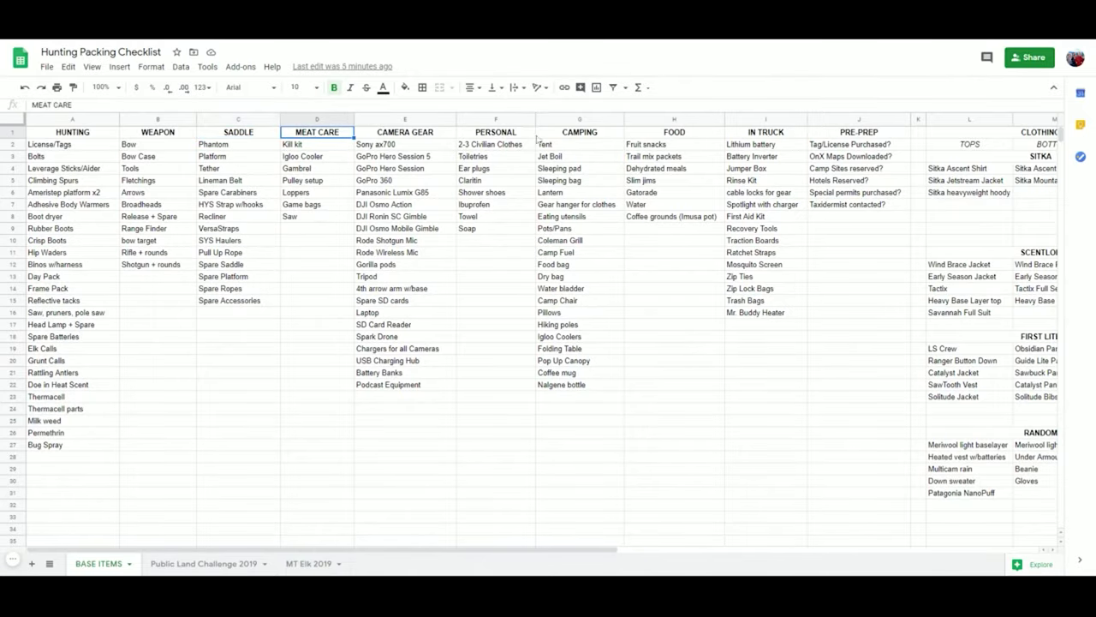
left_click(774, 136)
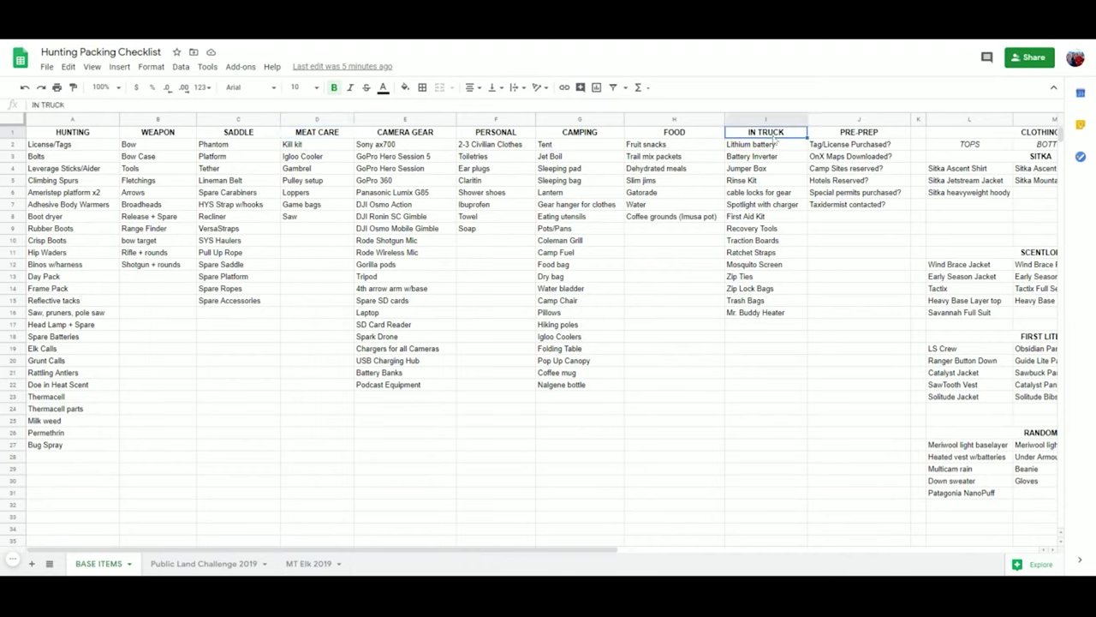
left_click(846, 137)
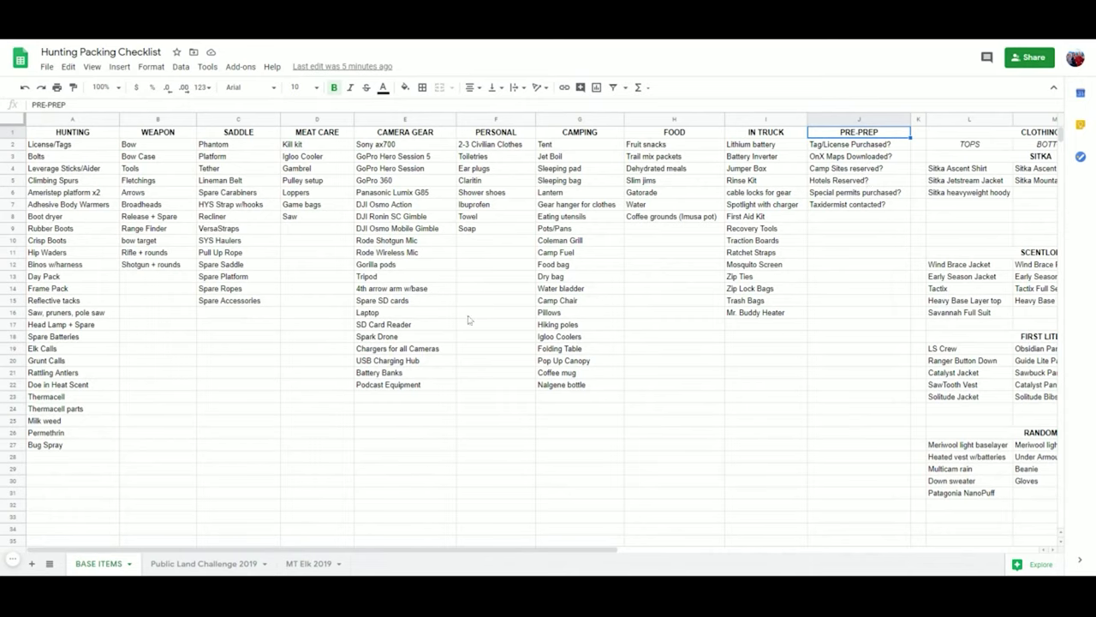
left_click_drag(93, 168, 921, 463)
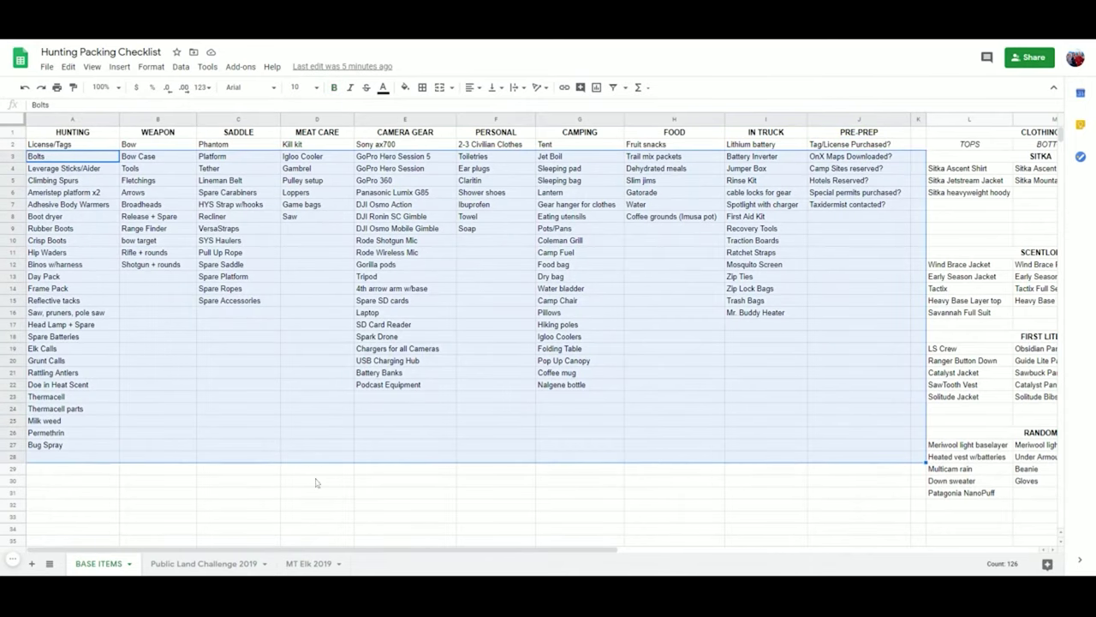
left_click(281, 481)
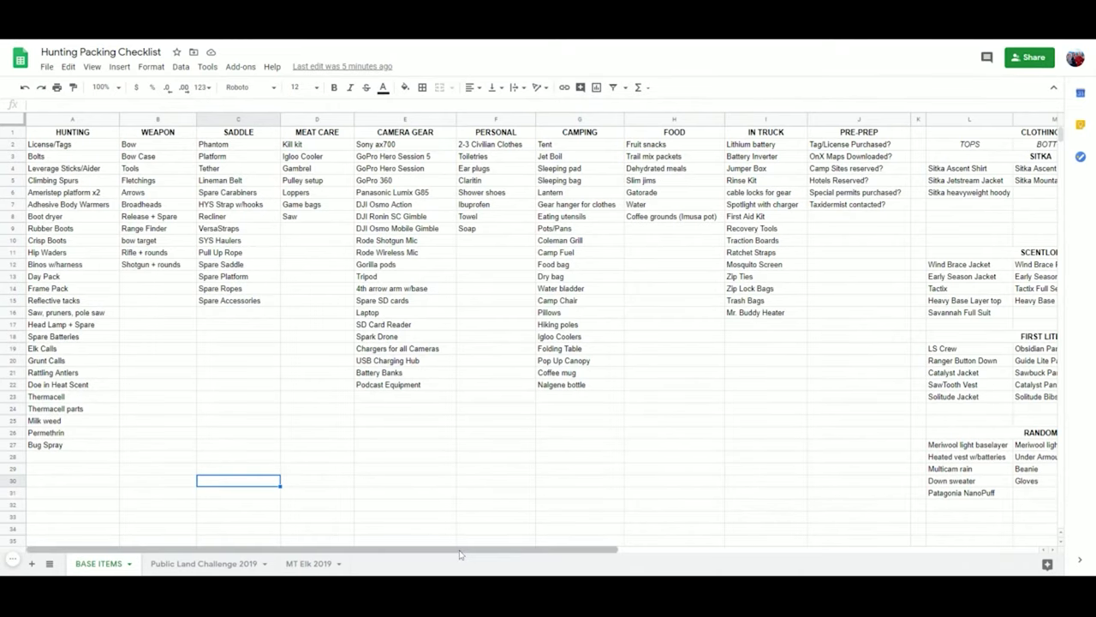
Examine the CLOTHING section of the BASE ITEMS sheet, including its FIRST LITE group.
left_click_drag(462, 549, 713, 550)
left_click_drag(623, 136, 685, 493)
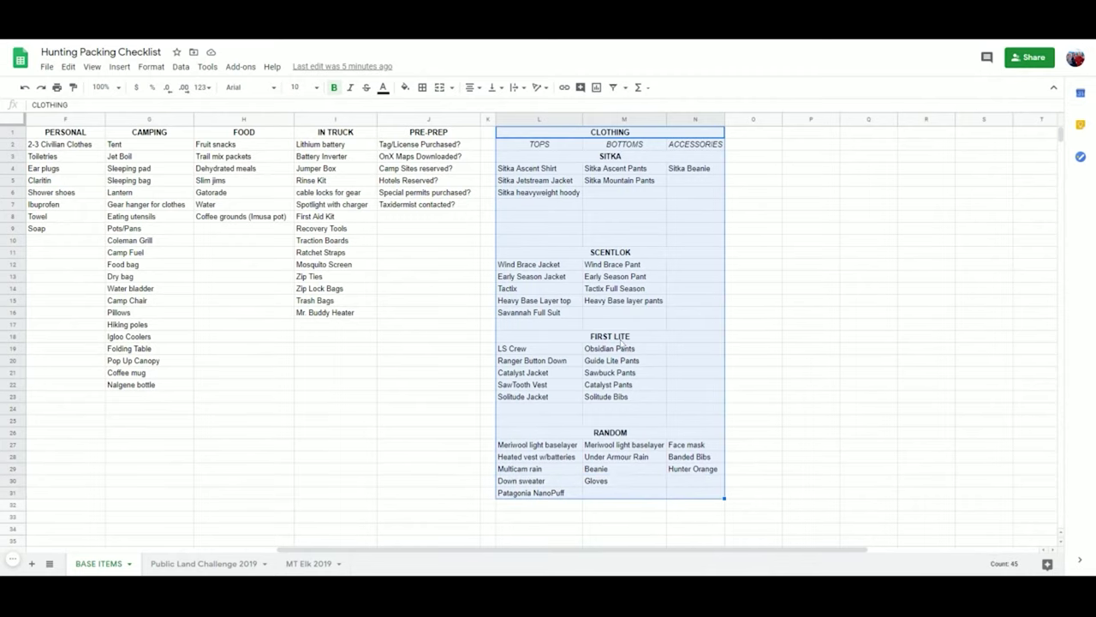
left_click_drag(619, 341, 617, 412)
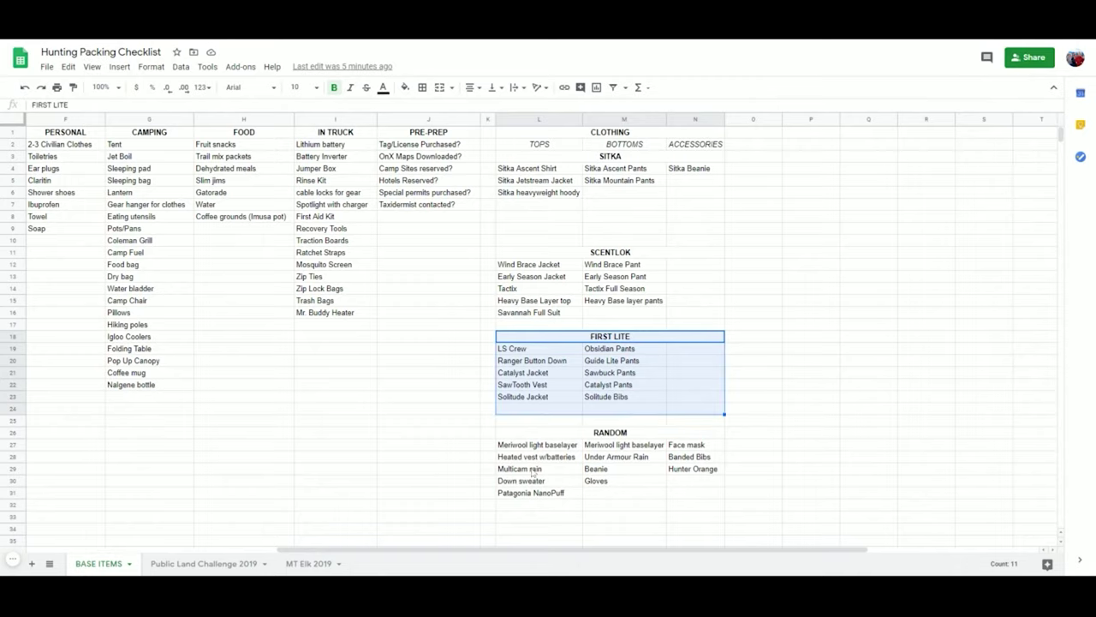
left_click_drag(491, 549, 151, 537)
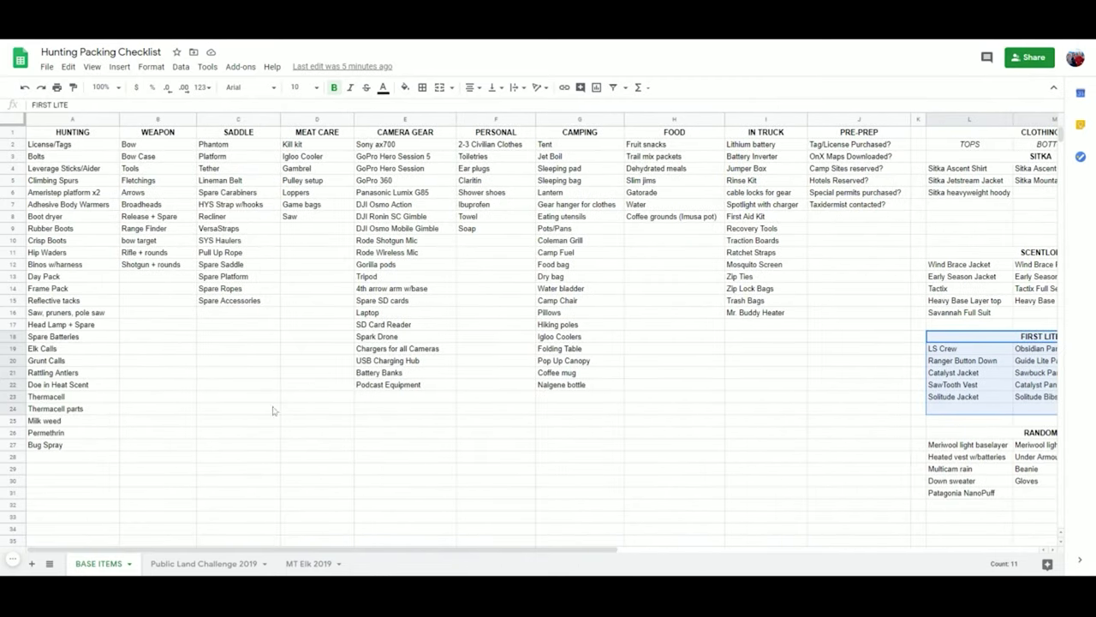
Look over the packing lists on the Public Land Challenge 2019 and MT Elk 2019 sheets.
left_click(189, 565)
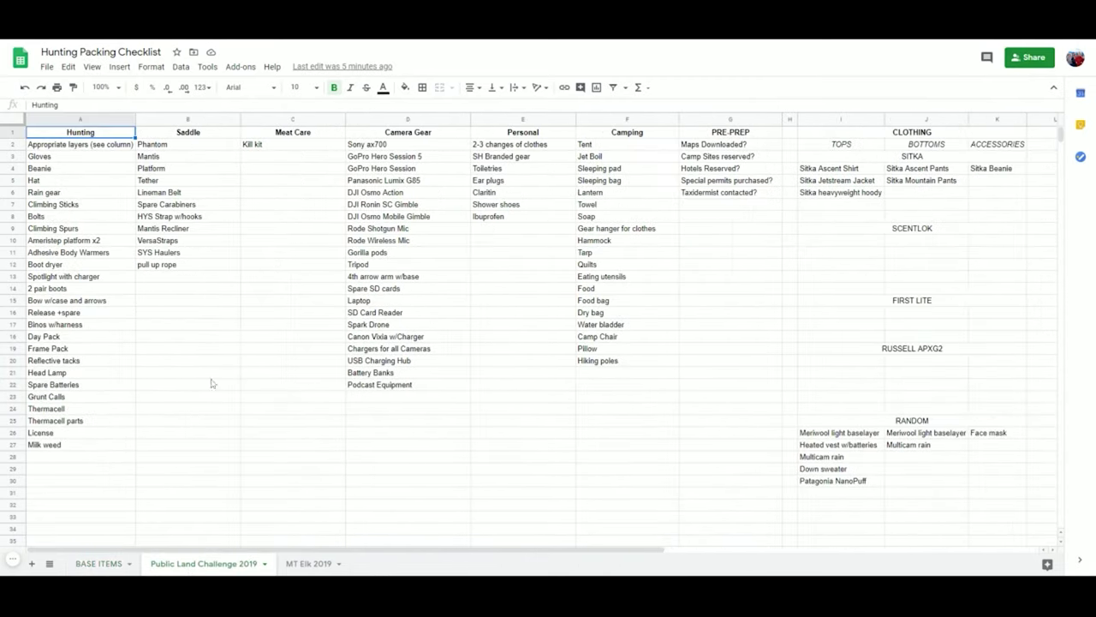
left_click(308, 564)
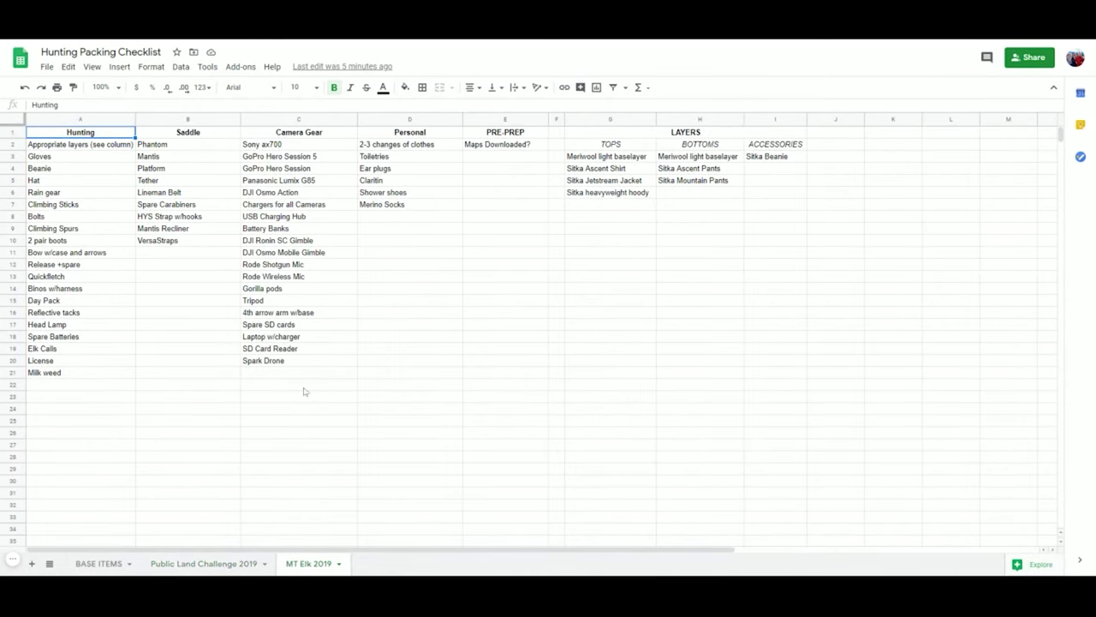
left_click(214, 566)
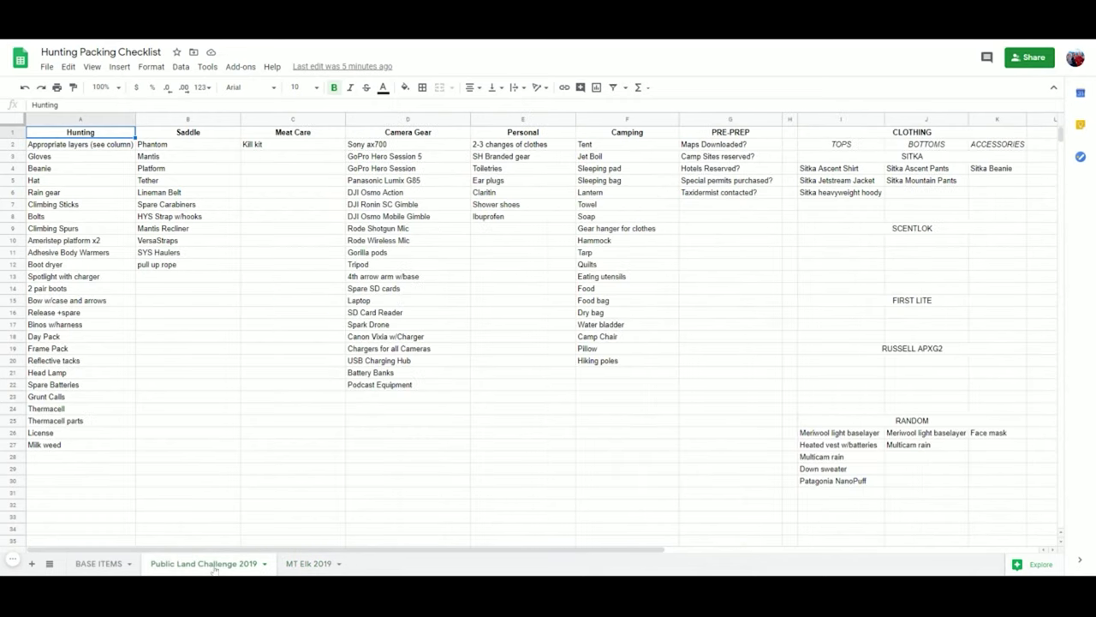
Duplicate the BASE ITEMS sheet and rename the copy North Dakota 2020.
left_click(99, 564)
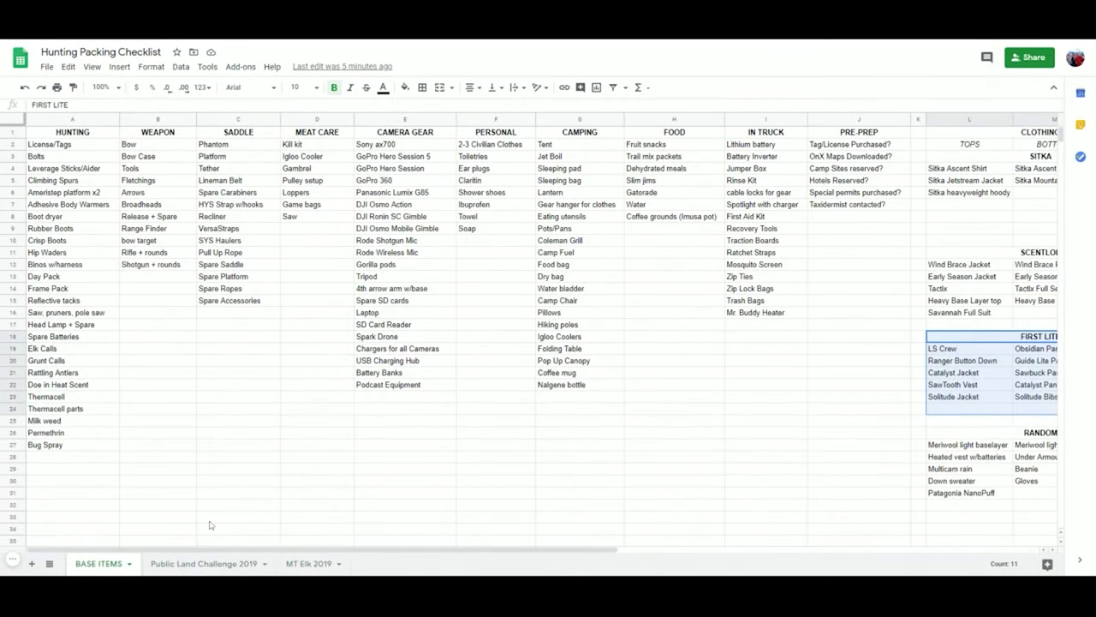
left_click(129, 563)
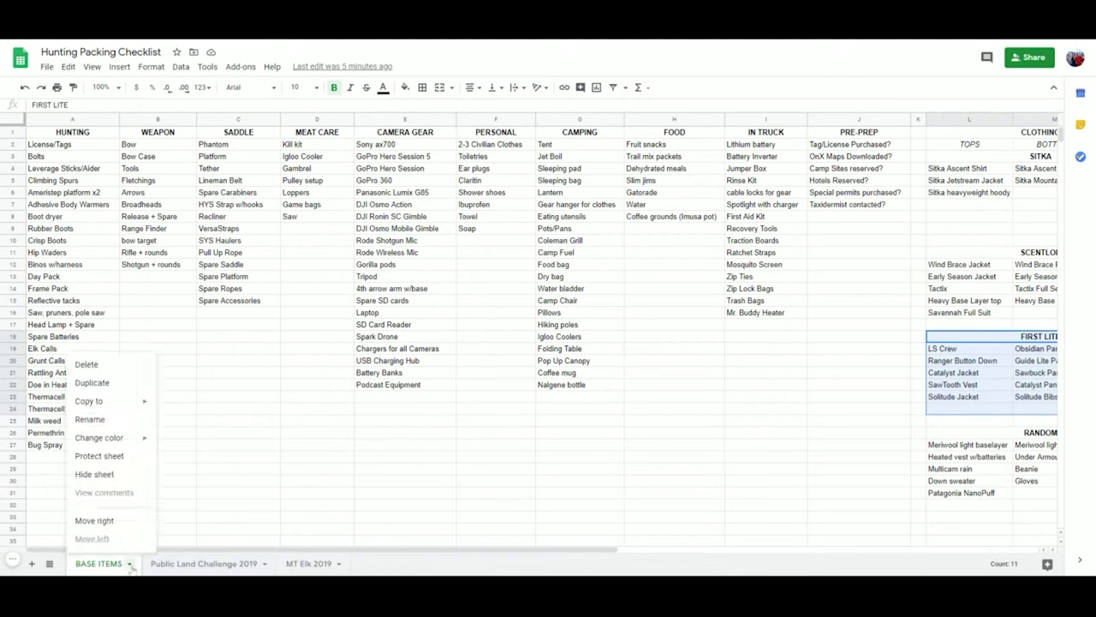
left_click(102, 390)
left_click(238, 564)
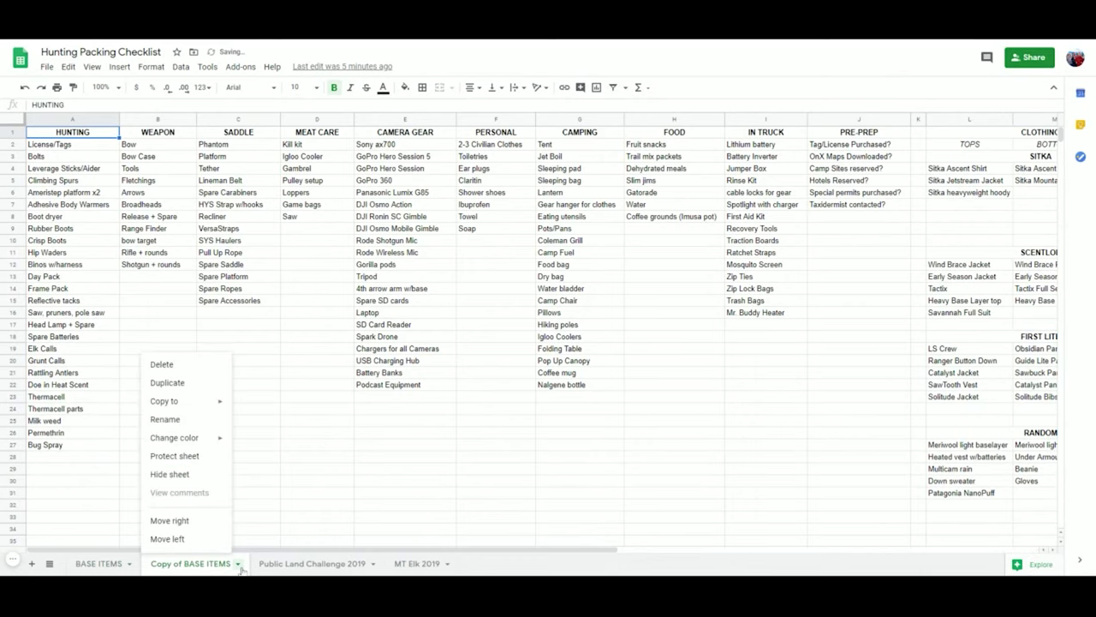
left_click(190, 421)
type("N")
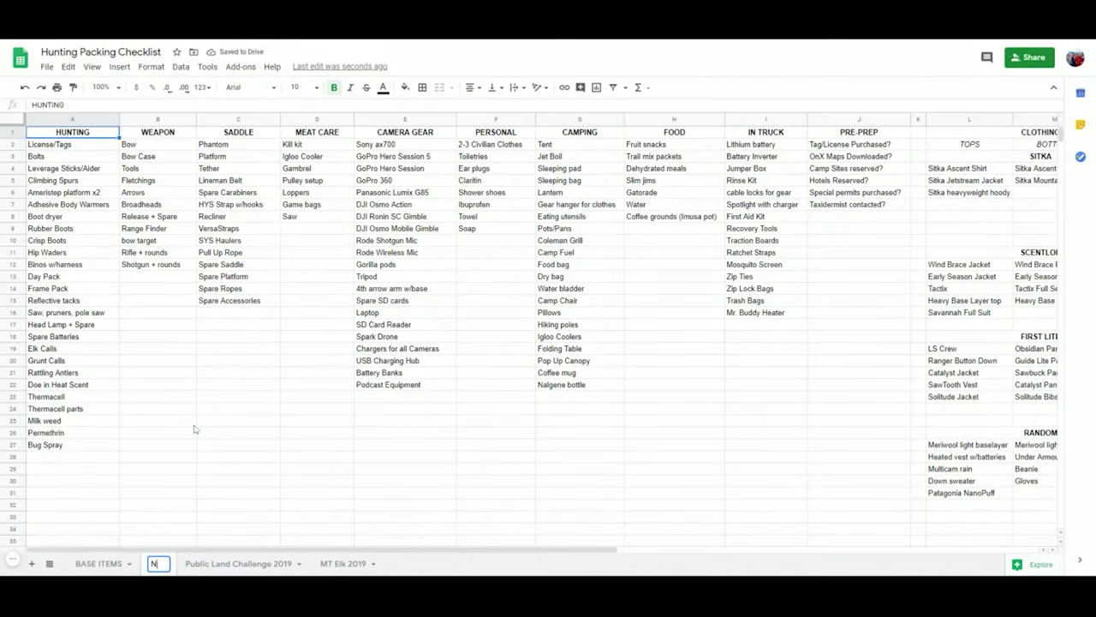
type("orth Dakota ")
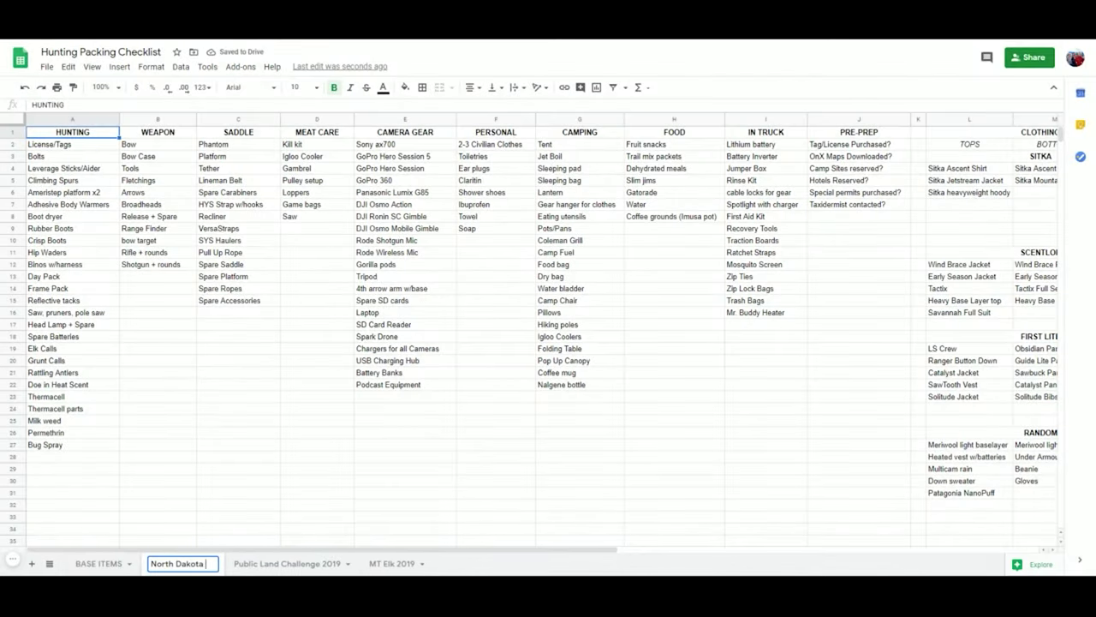
type("2020")
key("Return")
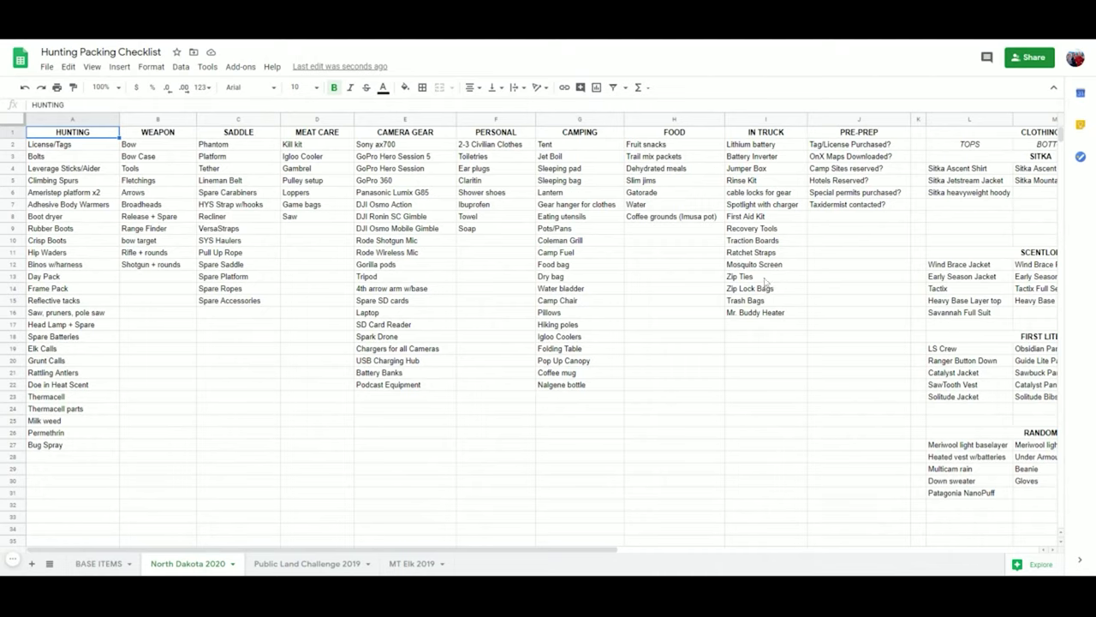
Clear the Rifle + rounds and Shotgun + rounds entries from the WEAPON column of the North Dakota 2020 sheet.
left_click(147, 119)
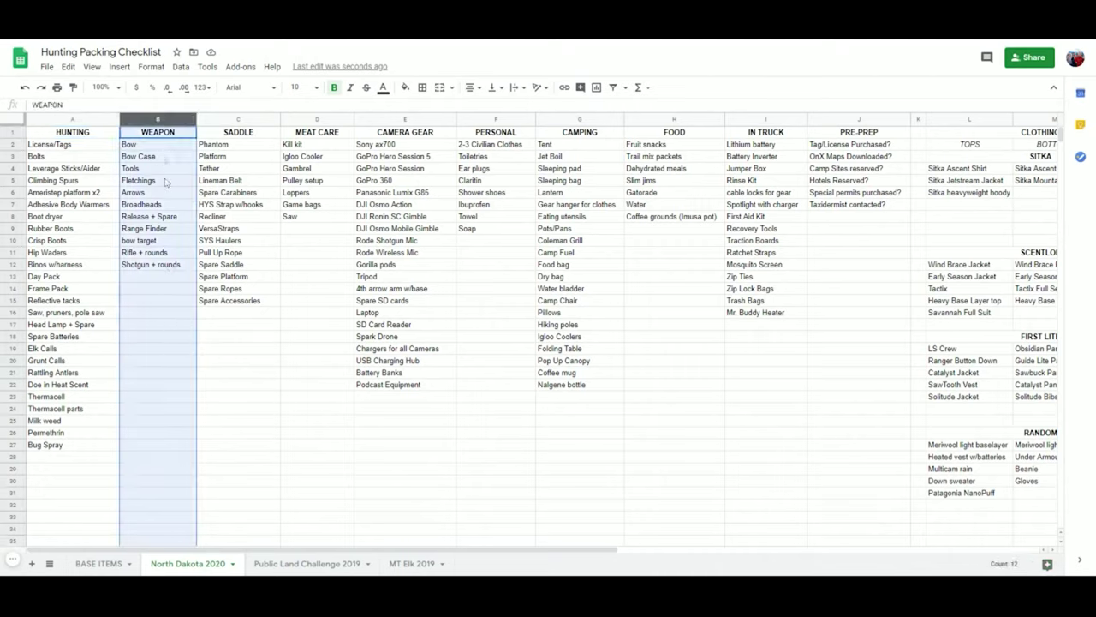
left_click(151, 255)
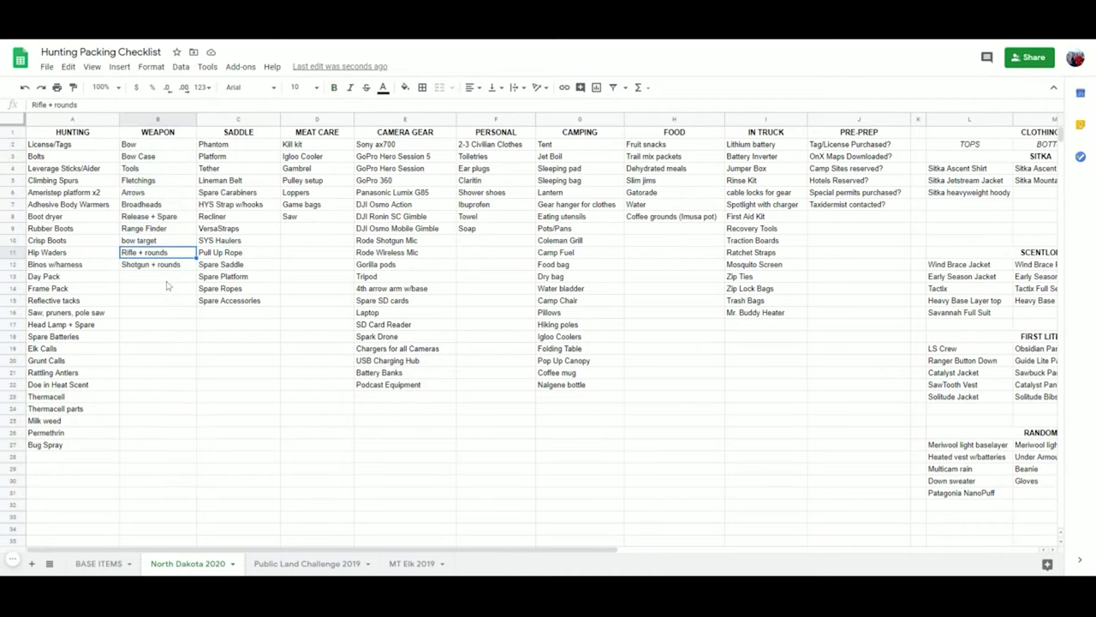
key("Delete")
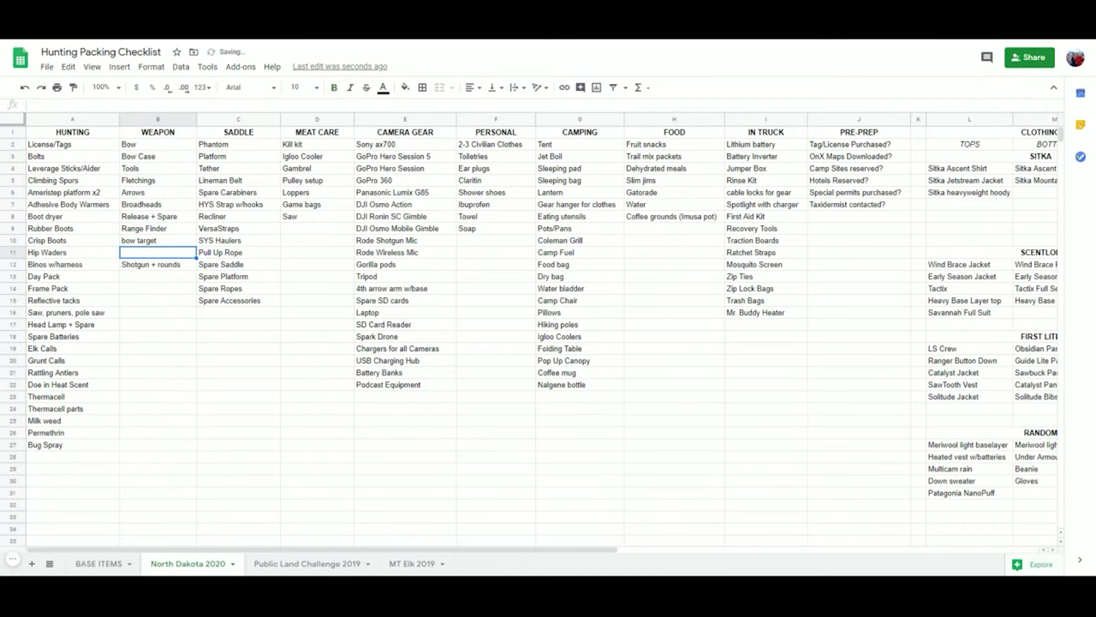
left_click(166, 271)
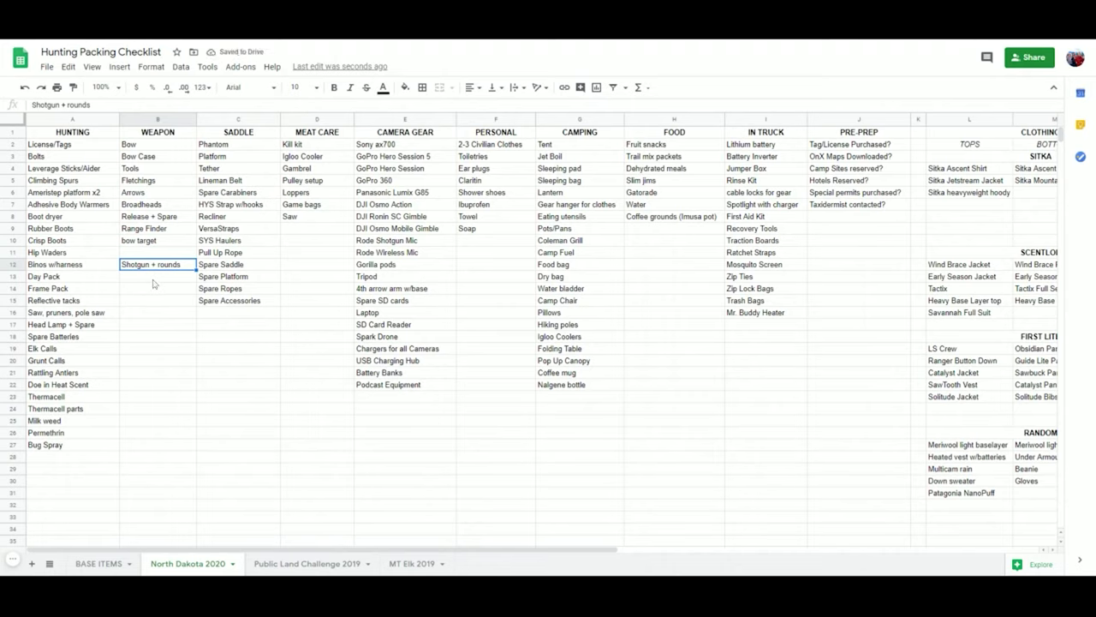
key("Delete")
Review the bow gear in the WEAPON column and the CAMPING items from Tent to Lantern on the North Dakota 2020 sheet.
left_click_drag(151, 146, 160, 242)
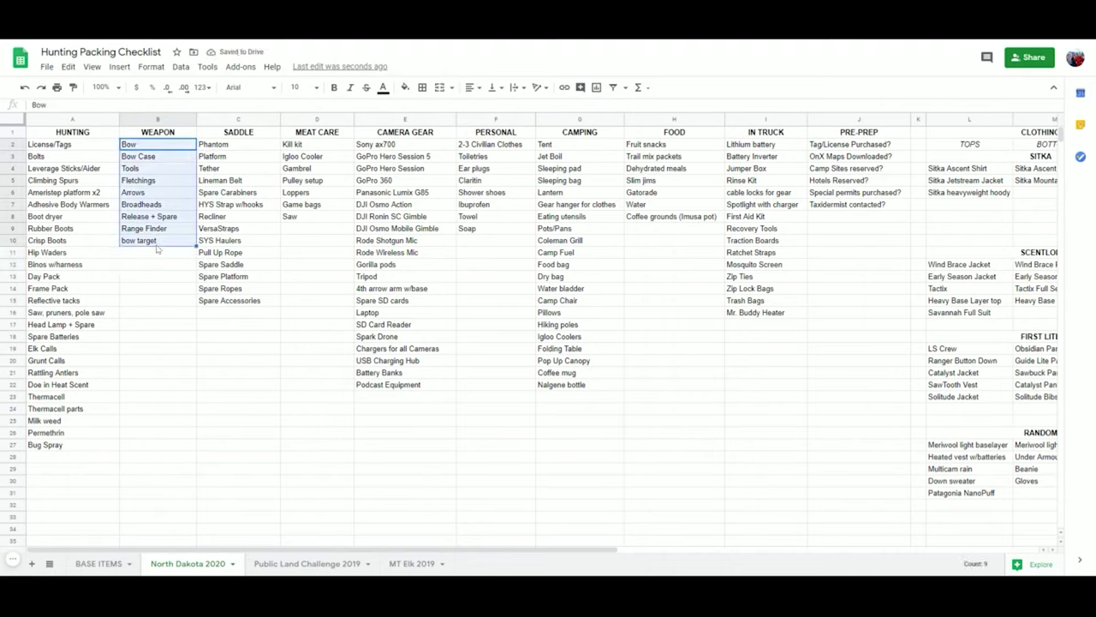
left_click(580, 120)
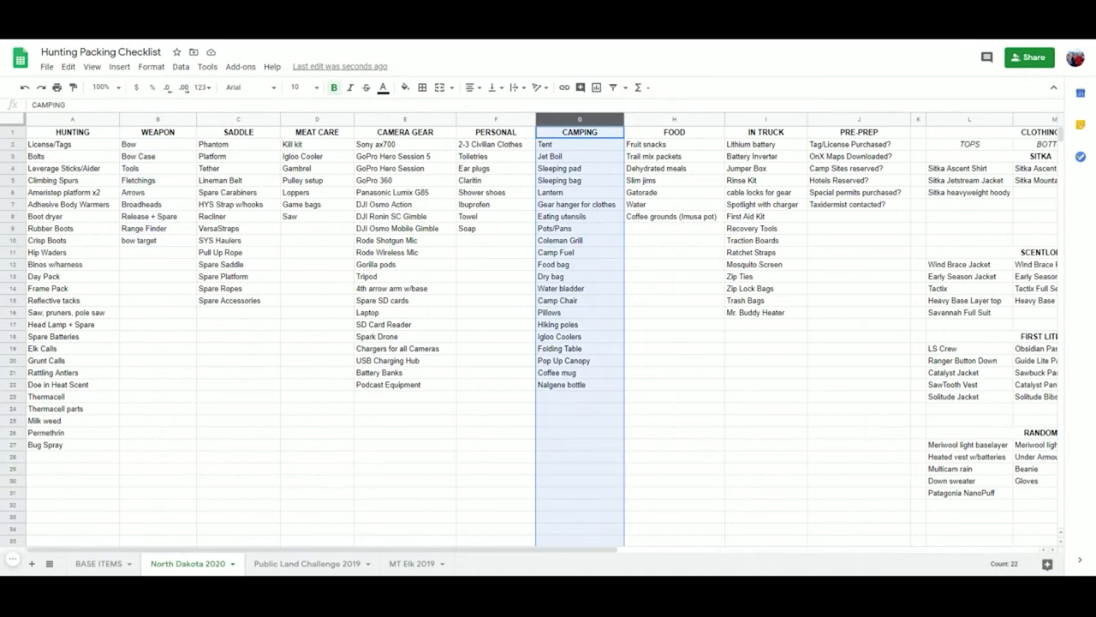
left_click(553, 148)
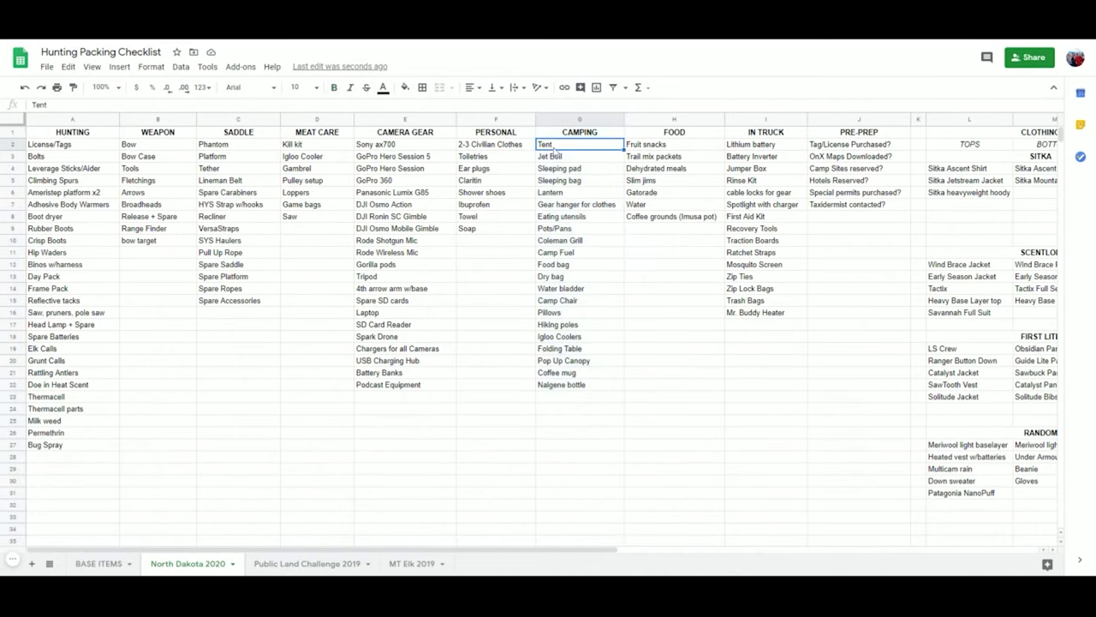
left_click(570, 159)
left_click(570, 169)
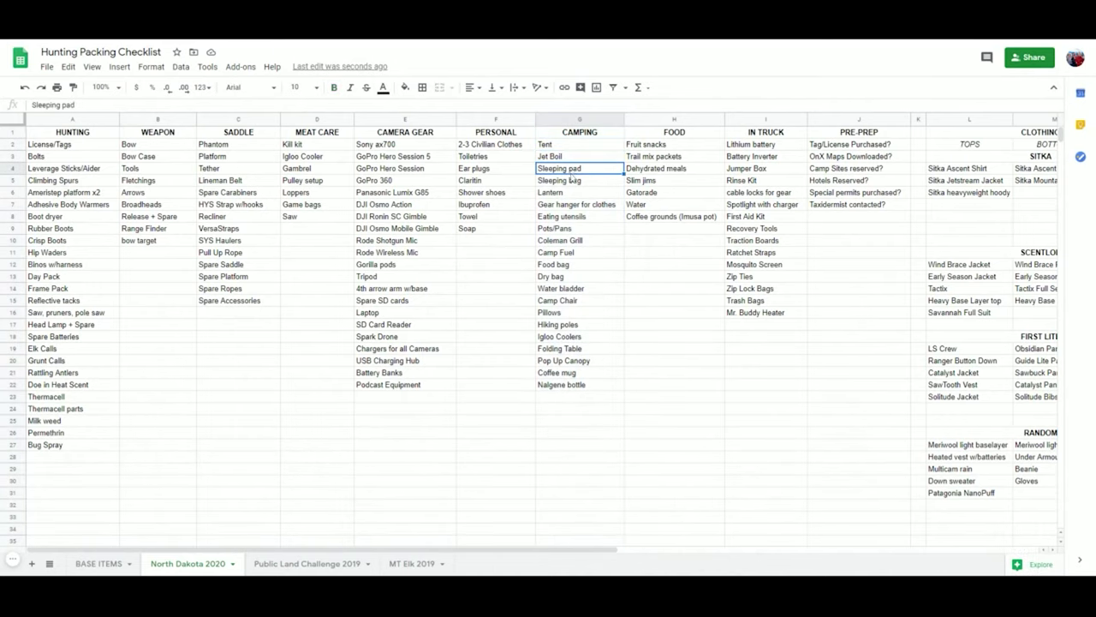
left_click(571, 182)
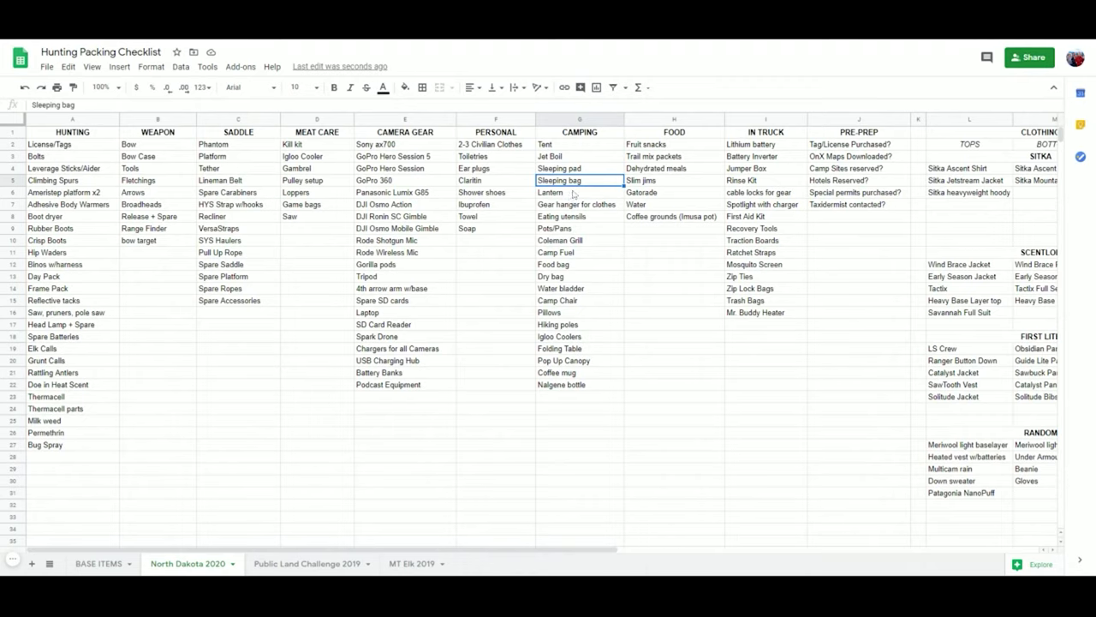
left_click(594, 142)
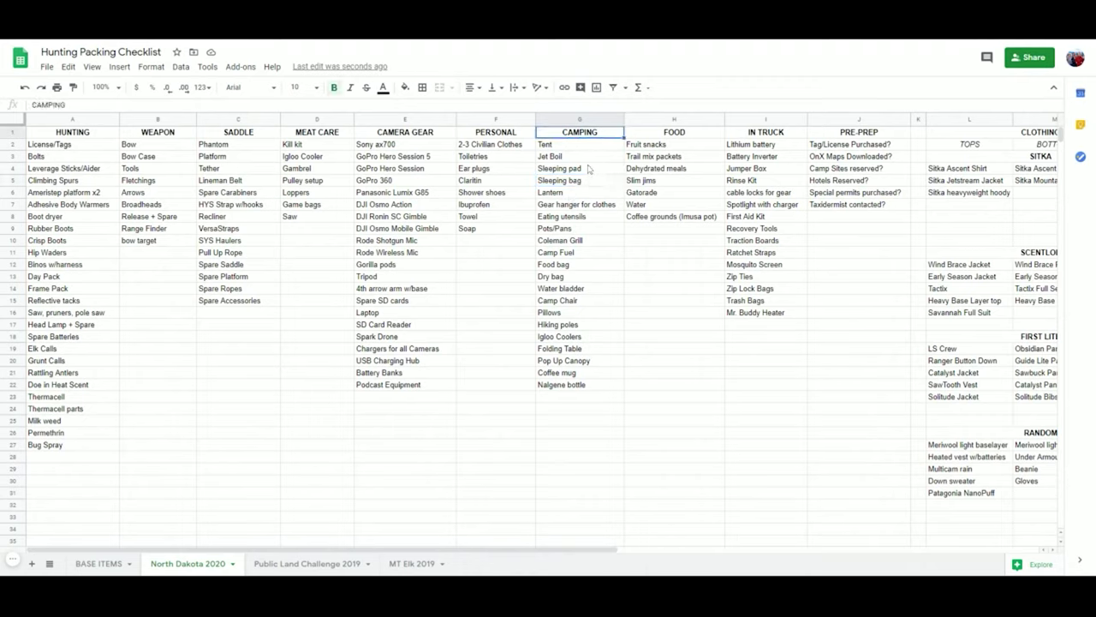
left_click(590, 195)
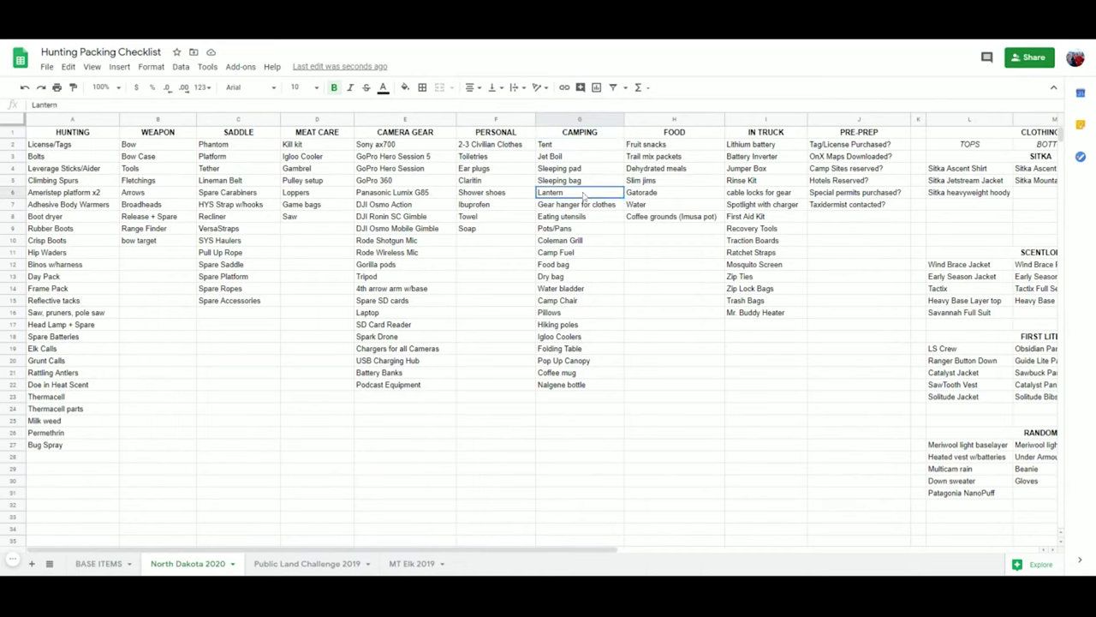
Clear the Tent and Sleeping pad entries from the CAMPING column of the North Dakota 2020 sheet.
left_click(562, 146)
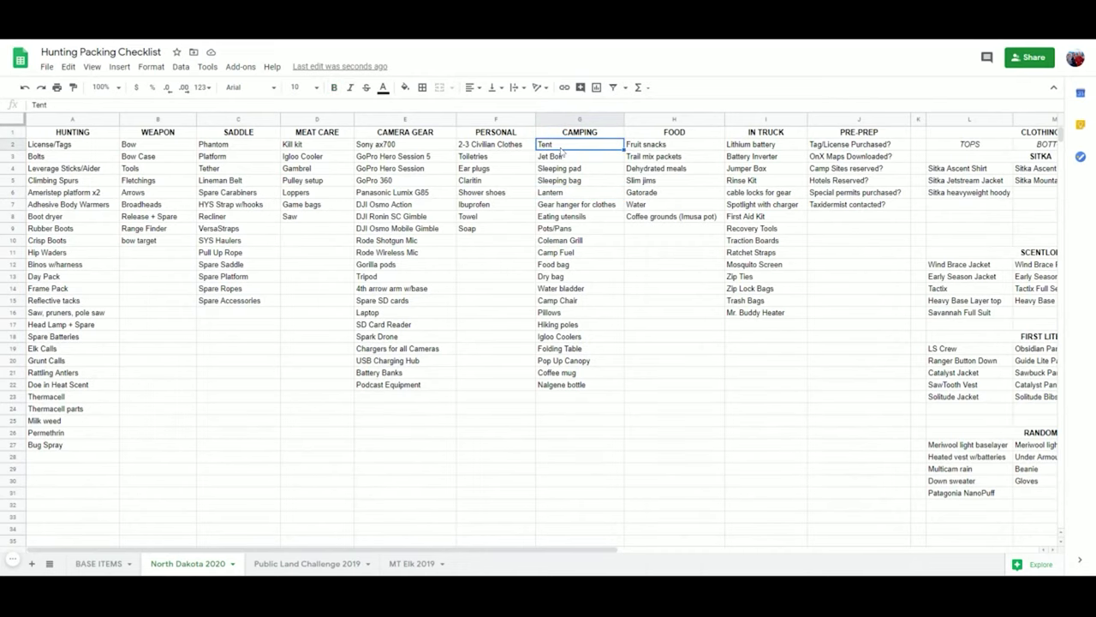
key("Delete")
left_click(568, 170)
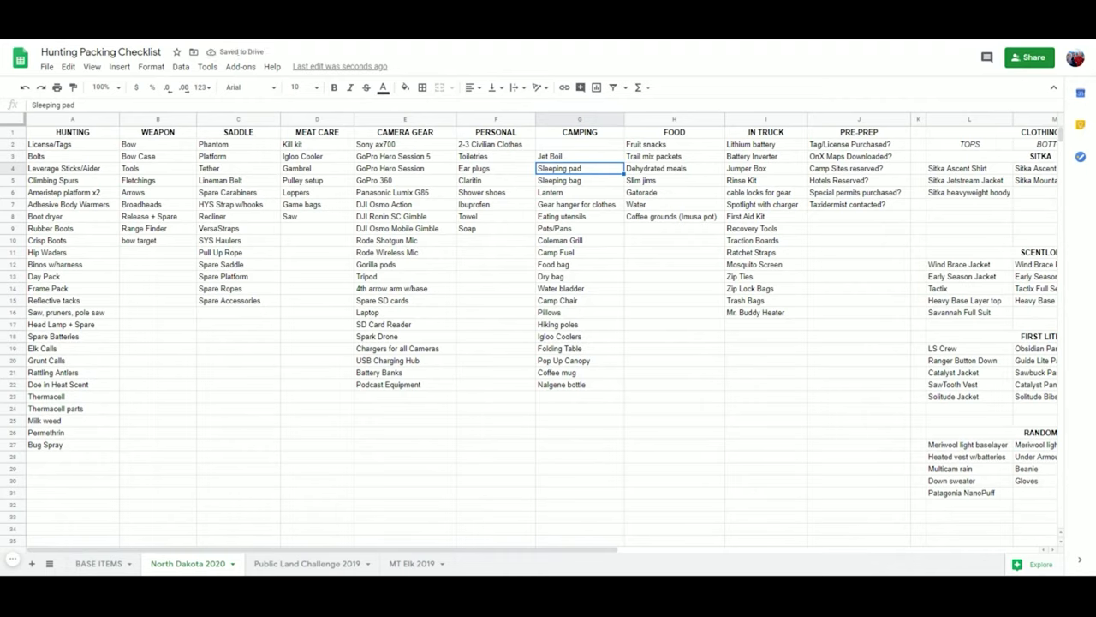
key("Delete")
Close the gaps in the CAMPING column by moving Jet Boil to row 2 and the items from Sleeping bag down to start in row 3.
left_click(572, 160)
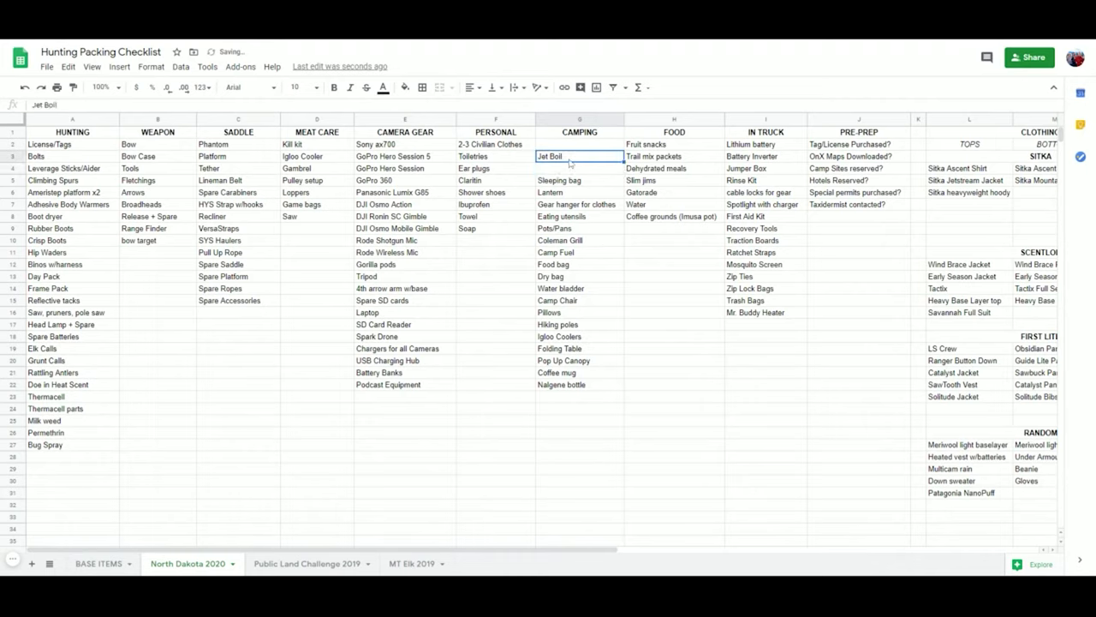
key("ctrl+c")
key("Escape")
left_click(572, 179)
key("ctrl+shift+Down")
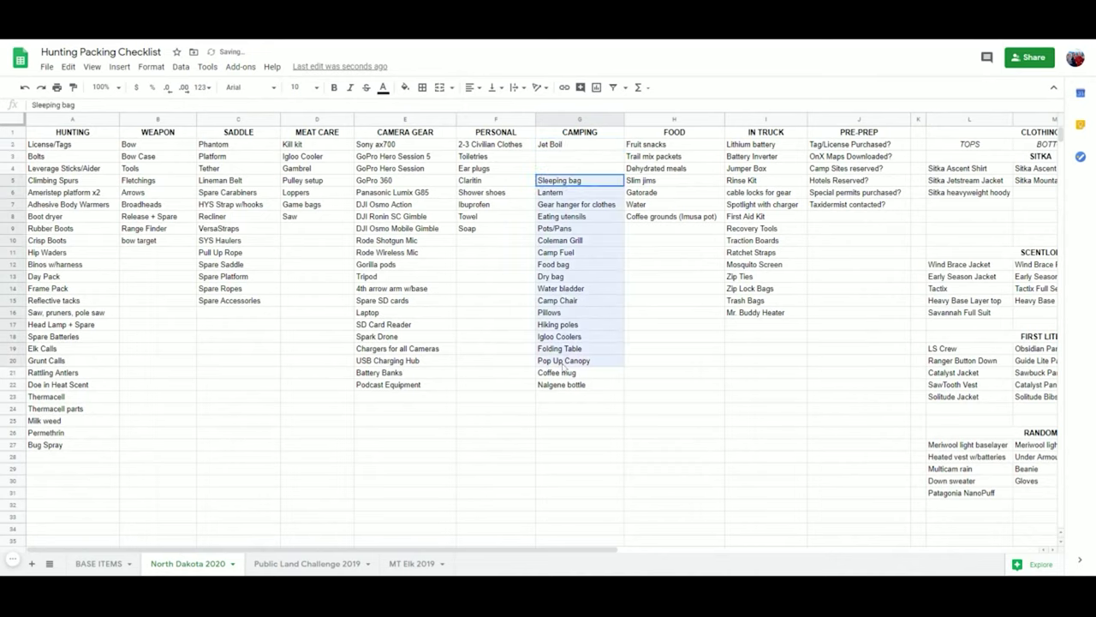
left_click_drag(575, 180, 575, 168)
left_click(660, 315)
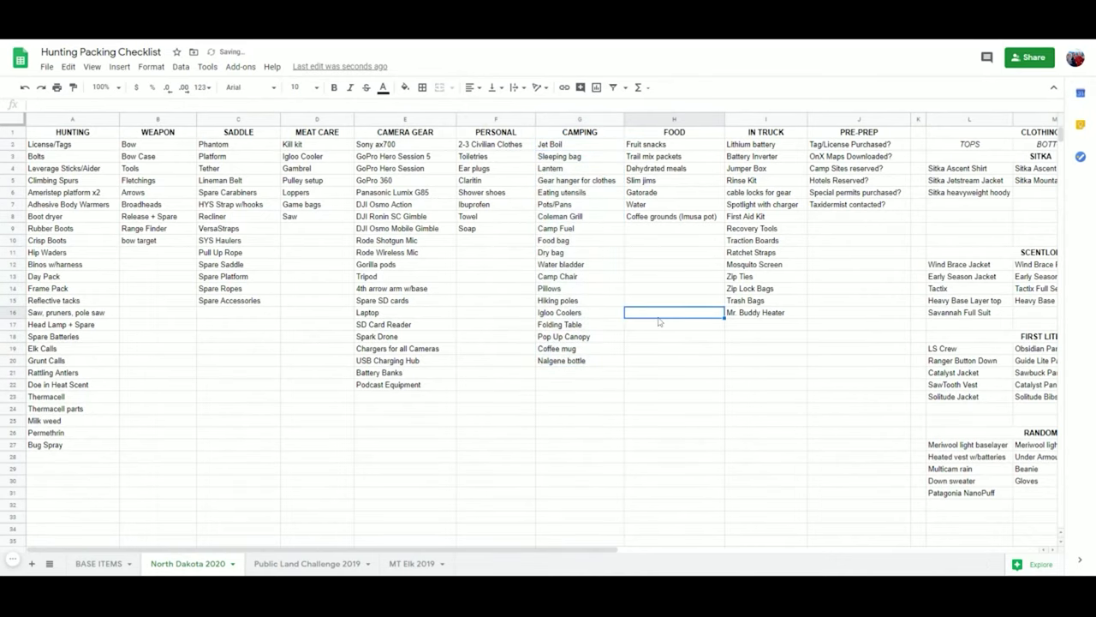
Review the North Dakota 2020 list category by category from HUNTING to CAMPING, and across the whole item range.
left_click(75, 135)
left_click(174, 138)
left_click(236, 137)
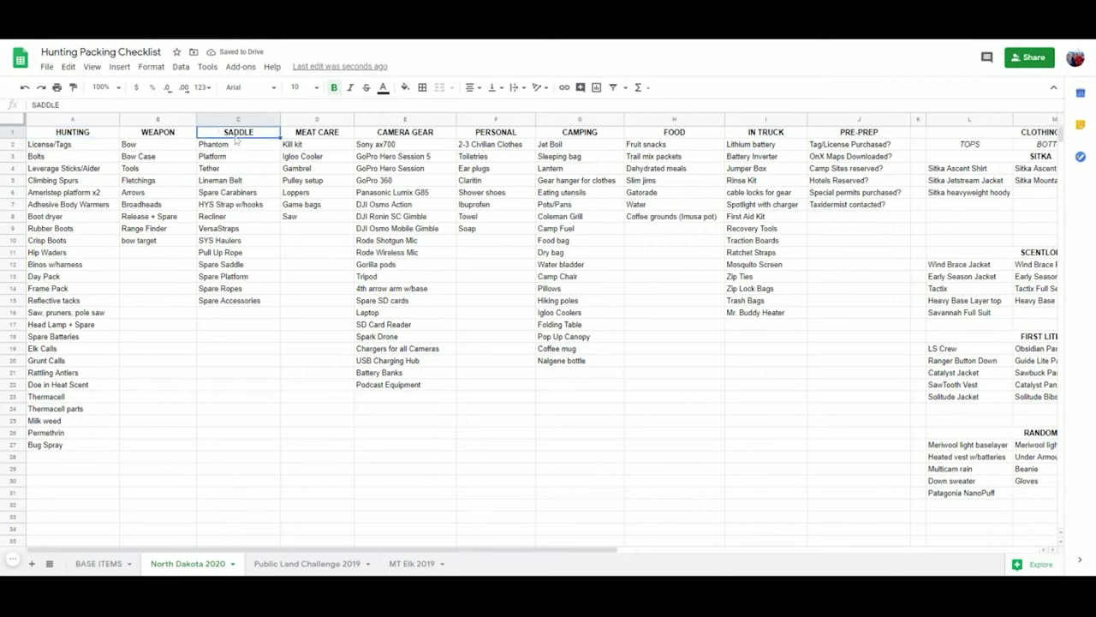
left_click(306, 144)
left_click(318, 135)
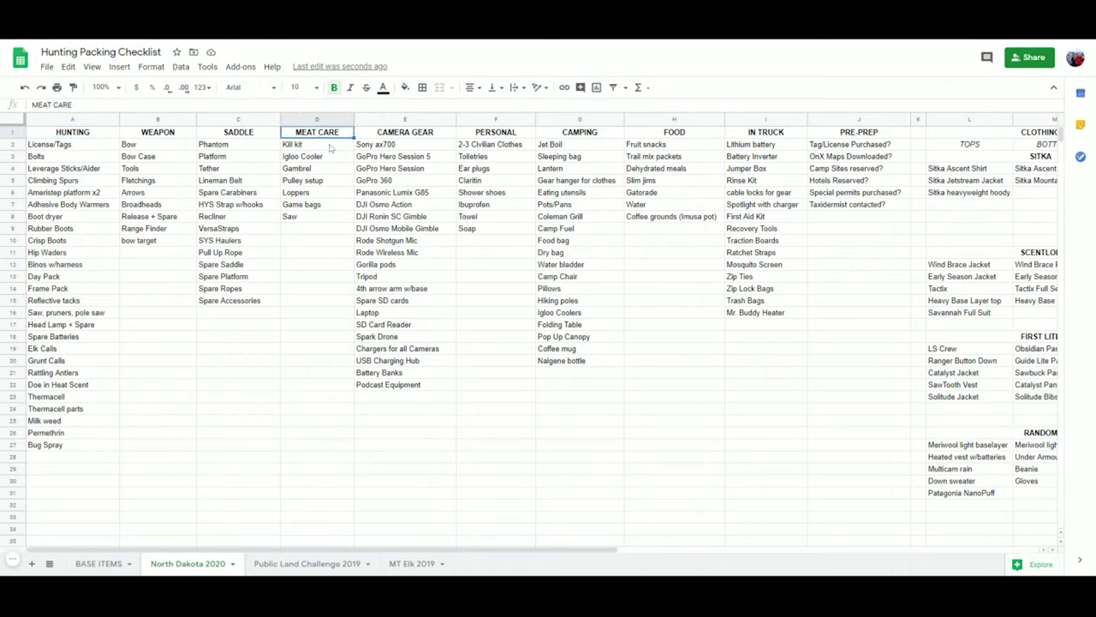
left_click(415, 135)
left_click(517, 135)
left_click(576, 142)
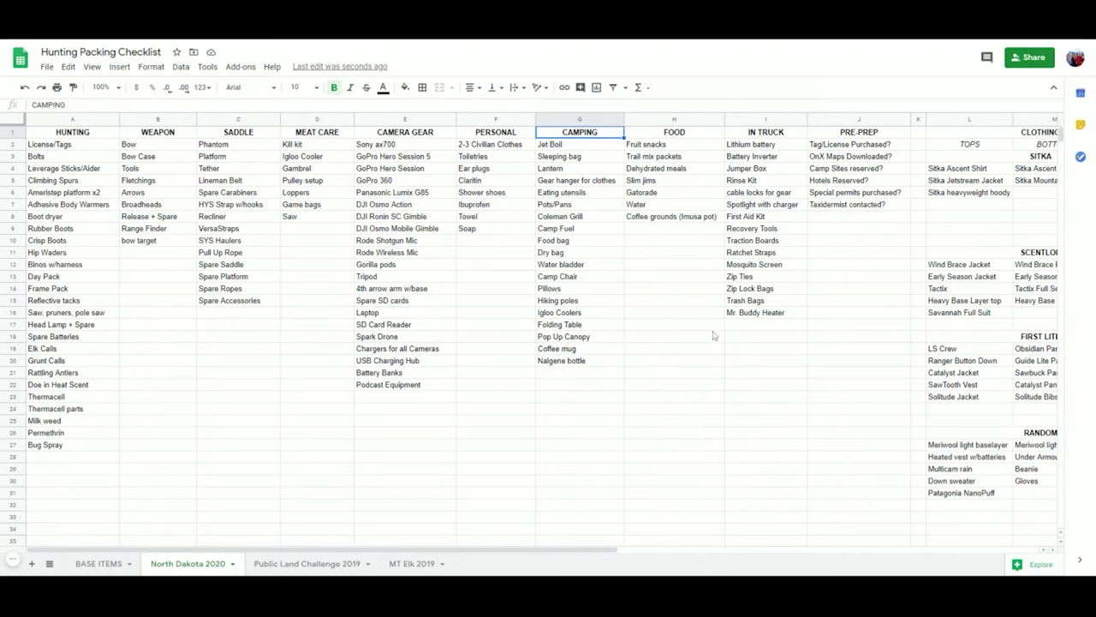
left_click_drag(89, 137, 990, 504)
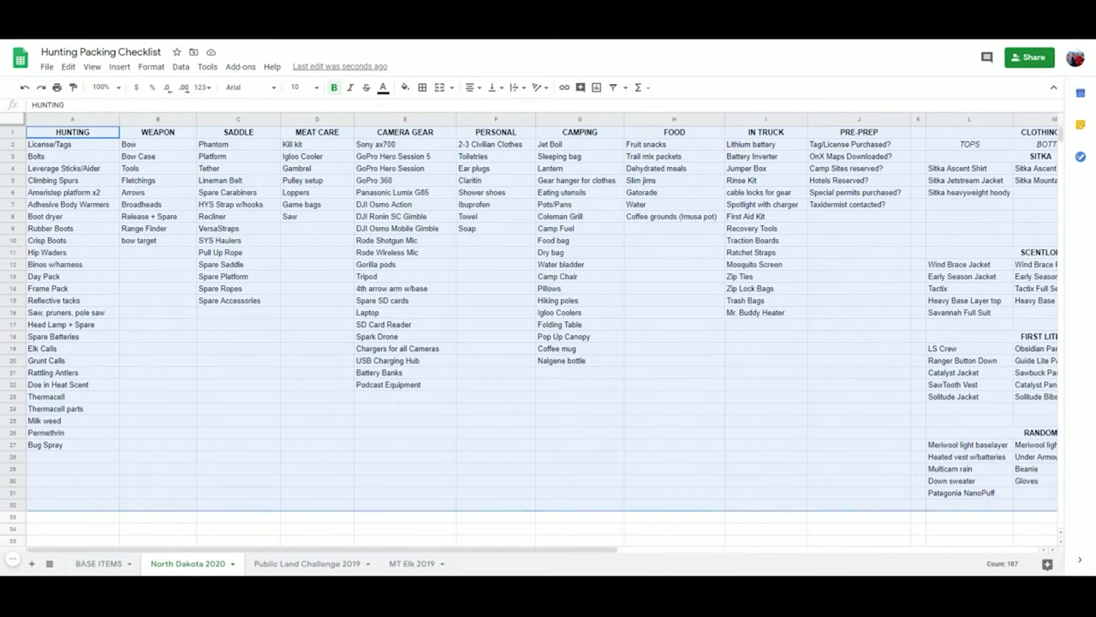
left_click(818, 421)
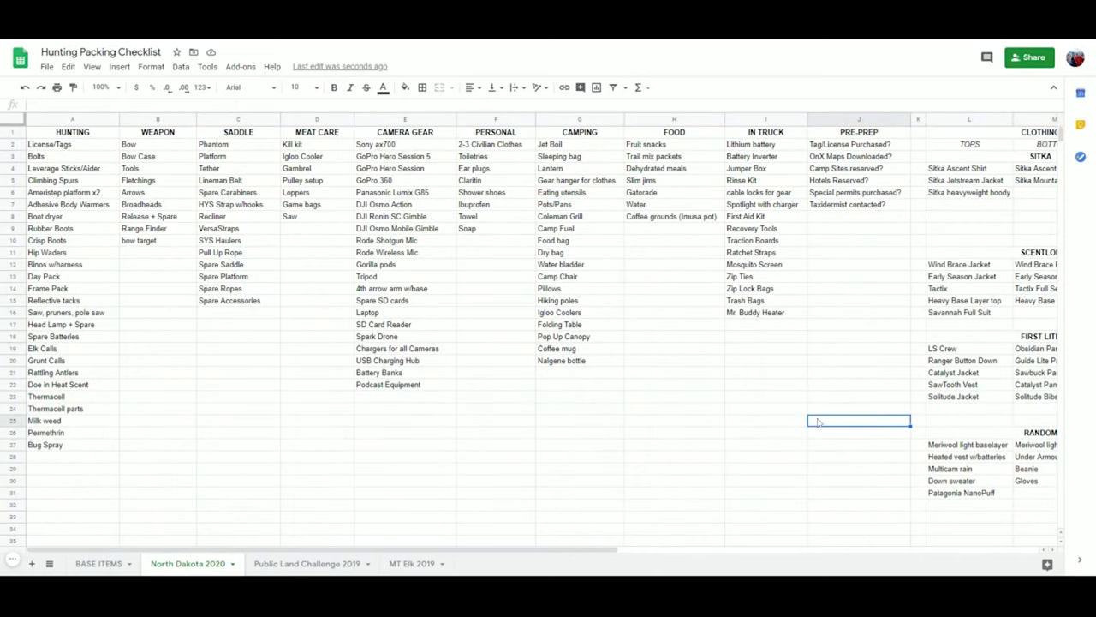
Enter Limb Saw in cell H22 of the North Dakota 2020 sheet.
left_click(686, 392)
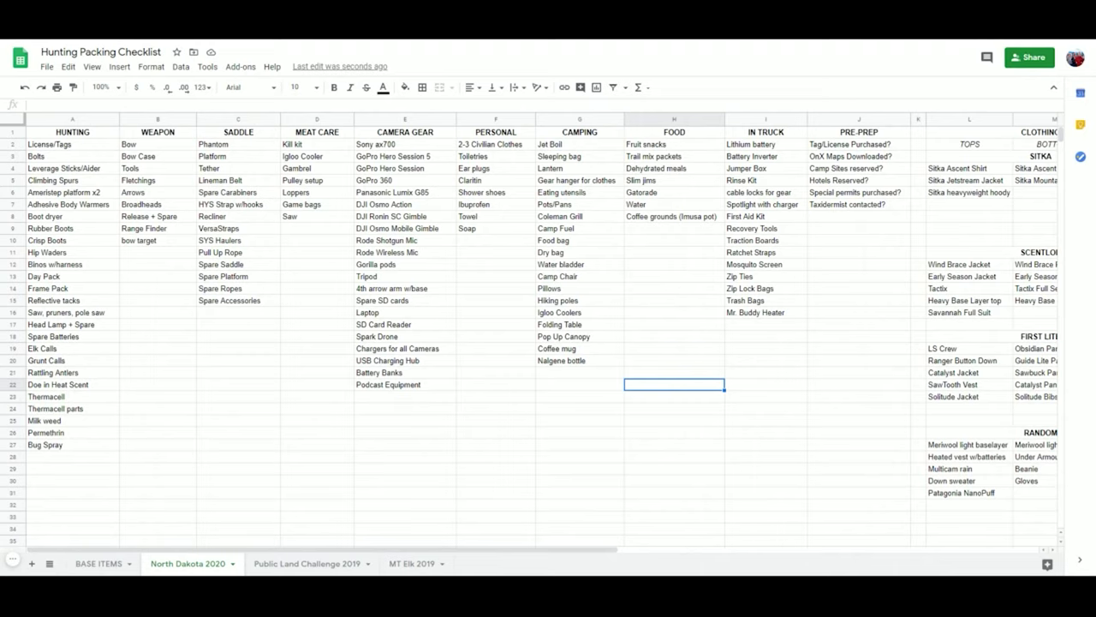
type("Limb S")
type("aw")
left_click(675, 434)
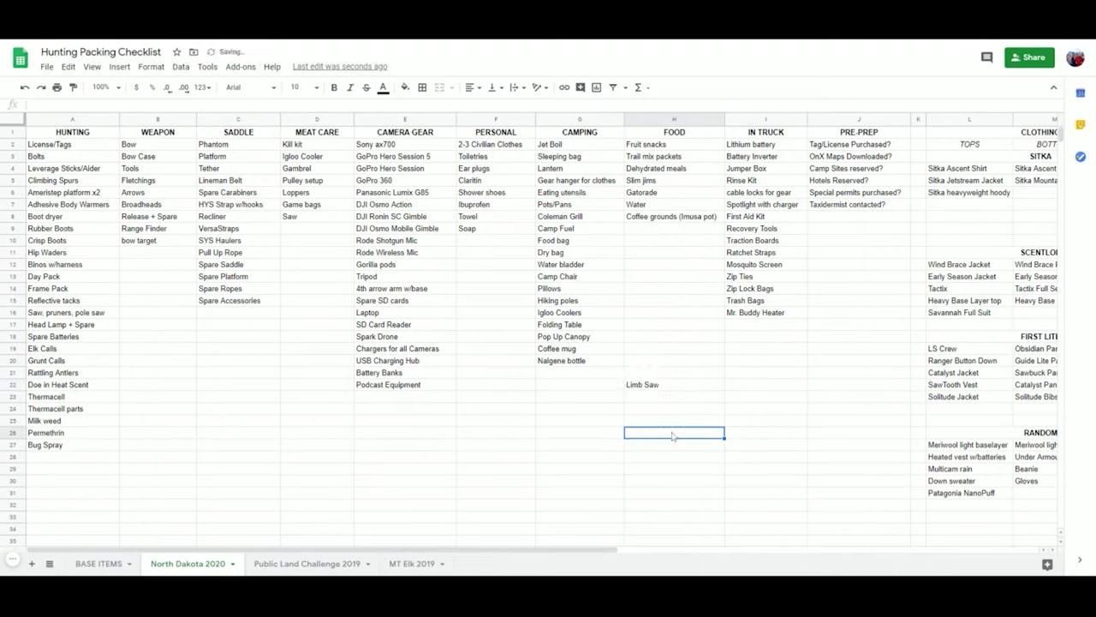
Enter the sample text asdfasdf in cells A29 to A31 below the HUNTING list on the BASE ITEMS sheet.
left_click(99, 564)
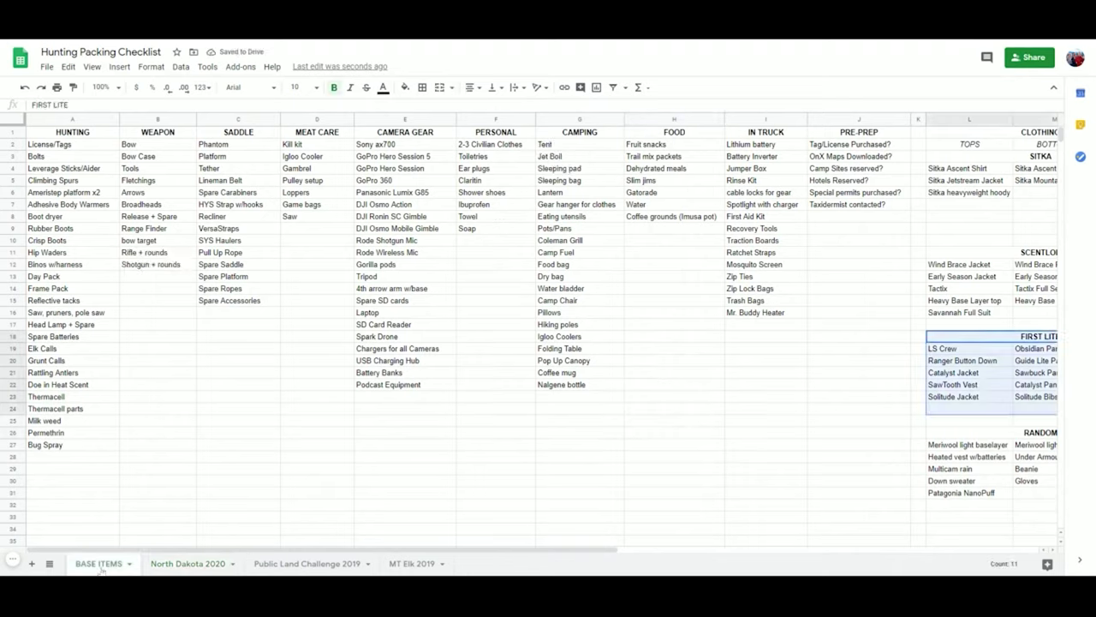
left_click(172, 569)
left_click(109, 567)
left_click(73, 460)
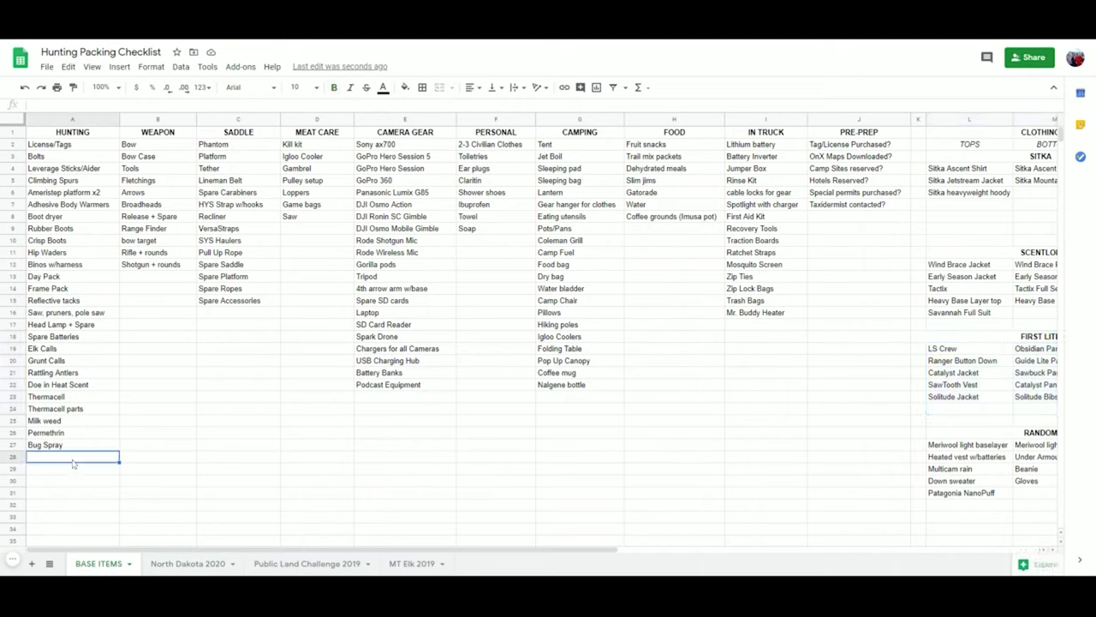
left_click(85, 469)
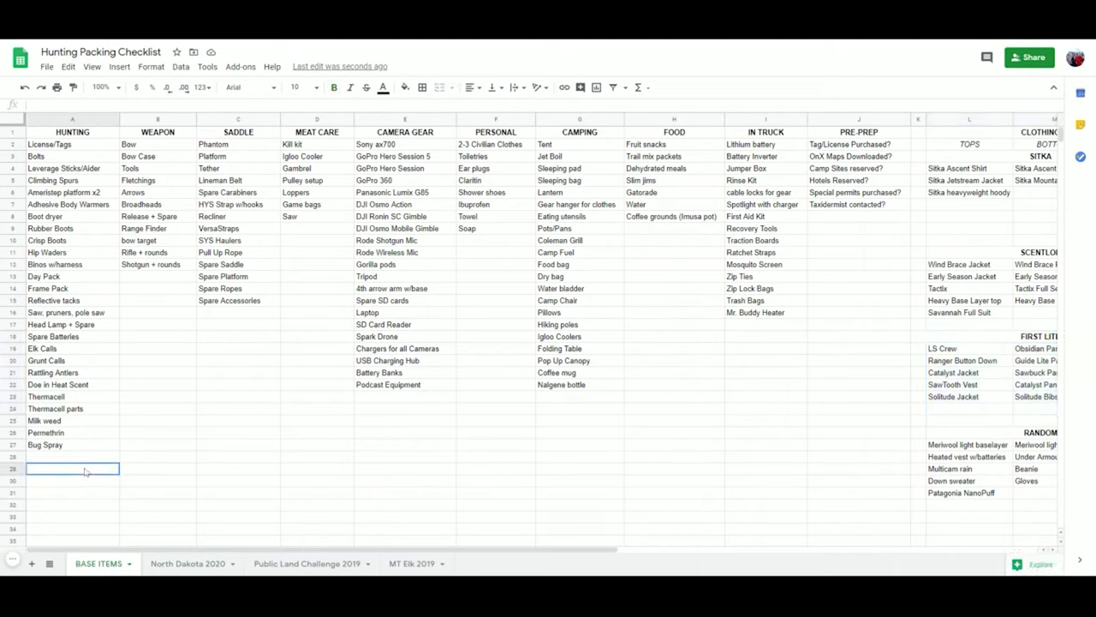
type("asdfasdf")
key("Return")
type("asdfasdf")
key("Return")
type("asdfasdf")
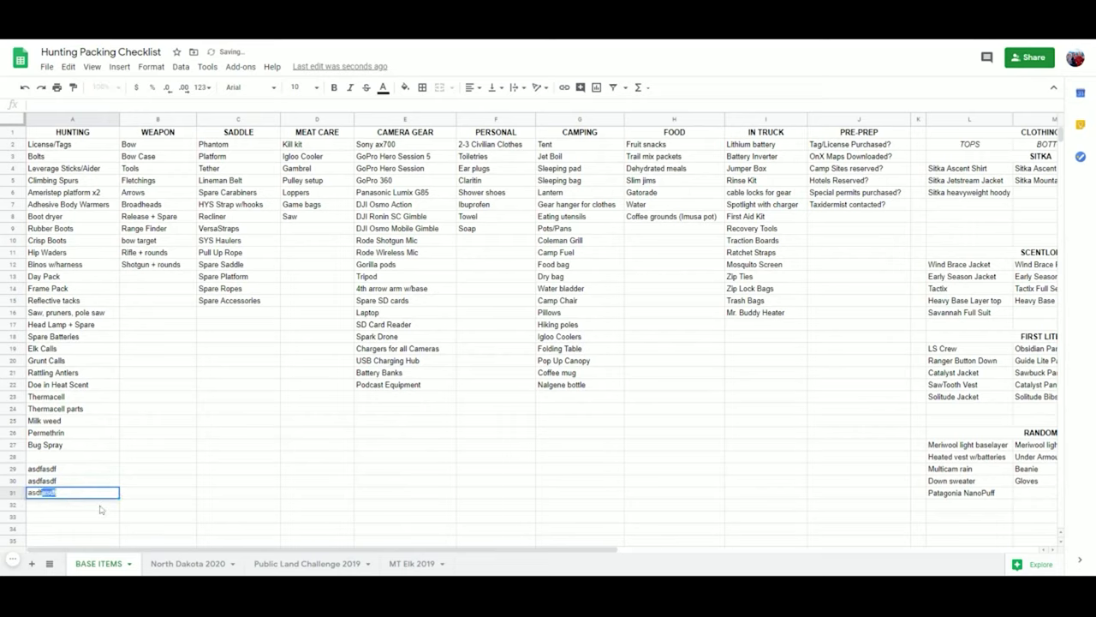
key("Return")
Enter the sample text asdfasdf in cells E25 and E27 under CAMERA GEAR and in G28 under CAMPING.
left_click(386, 423)
type("asdfasdf")
left_click(400, 444)
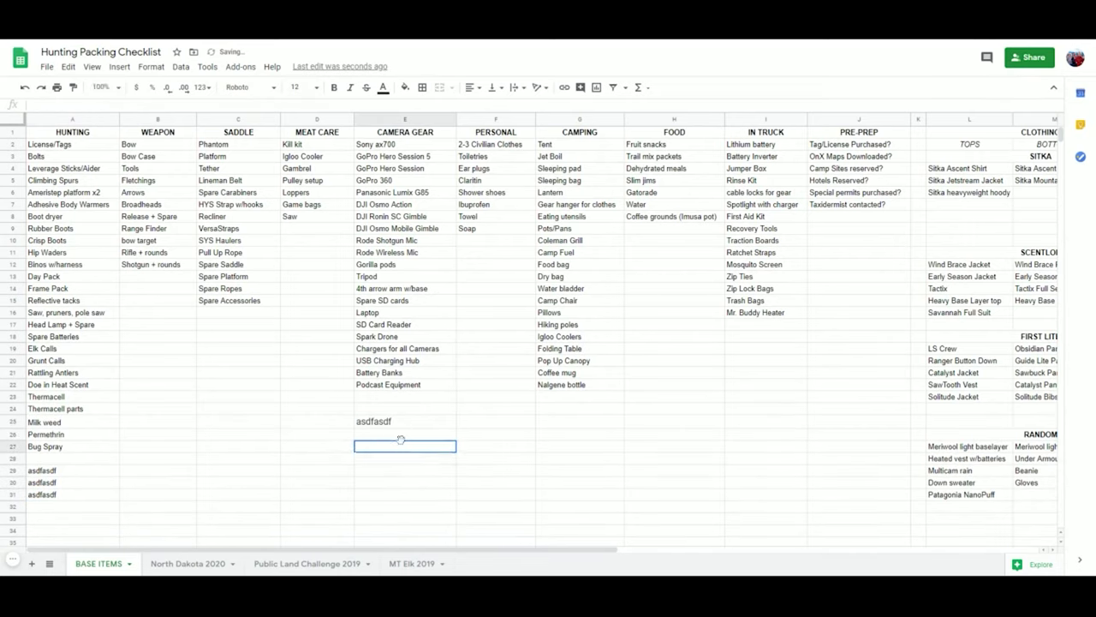
type("asdfasdf")
left_click(582, 463)
type("asdfasdf")
key("Return")
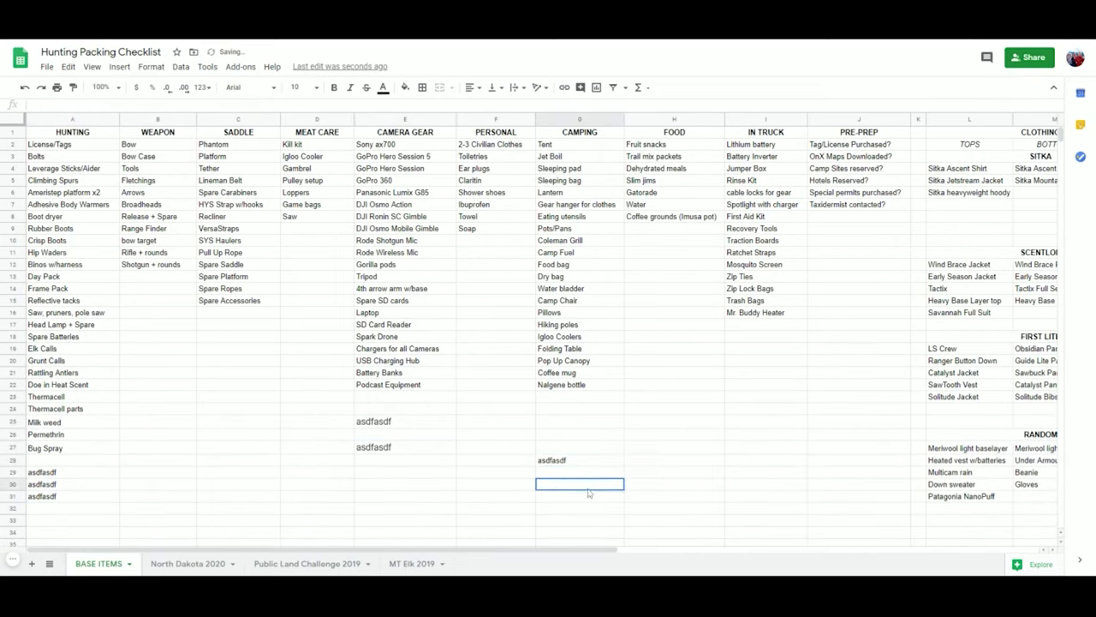
Clear all asdfasdf sample entries from the CAMPING, CAMERA GEAR and HUNTING columns of the BASE ITEMS sheet.
left_click(586, 462)
key("Delete")
left_click_drag(361, 418, 368, 449)
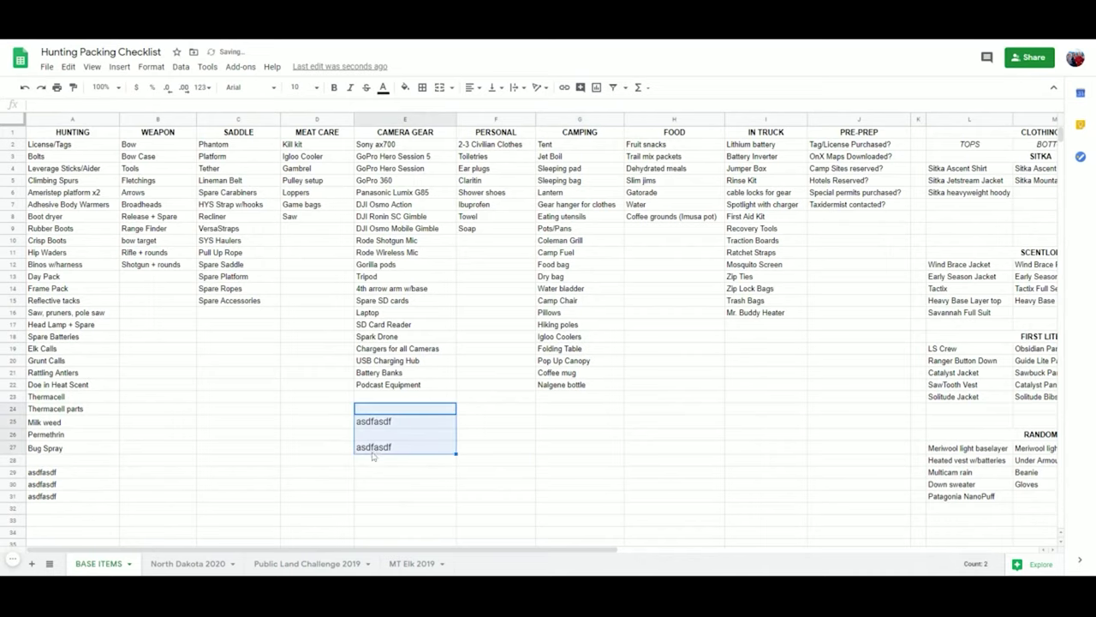
key("Delete")
left_click_drag(94, 456, 64, 508)
key("Delete")
left_click(368, 482)
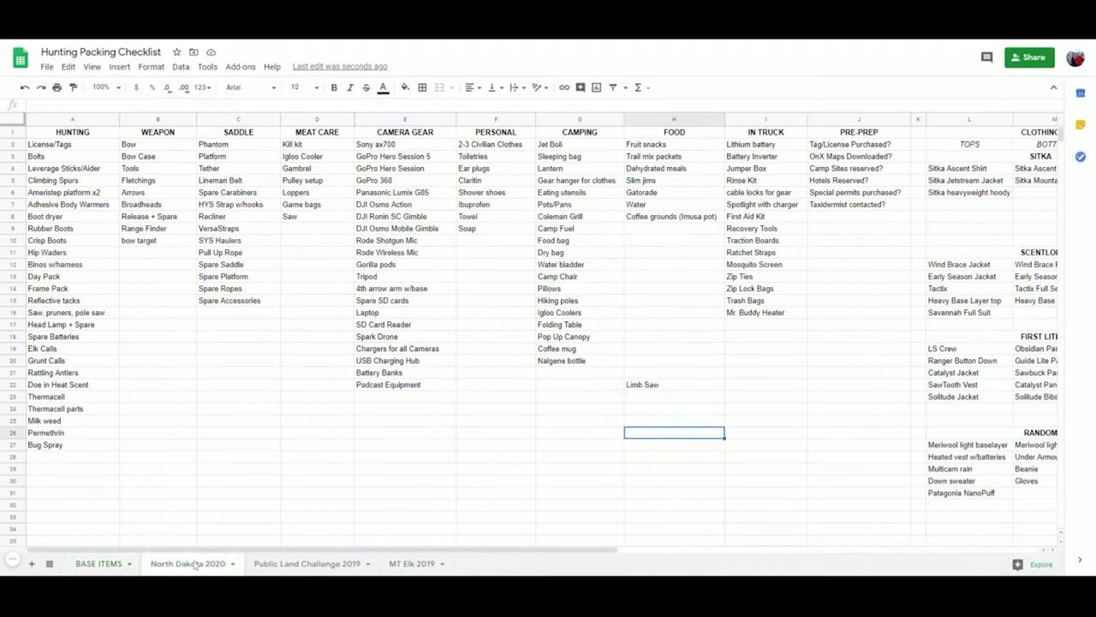
Review the PRE-PREP questions on the BASE ITEMS sheet, from Tag/License Purchased? to Taxidermist contacted?
left_click(853, 125)
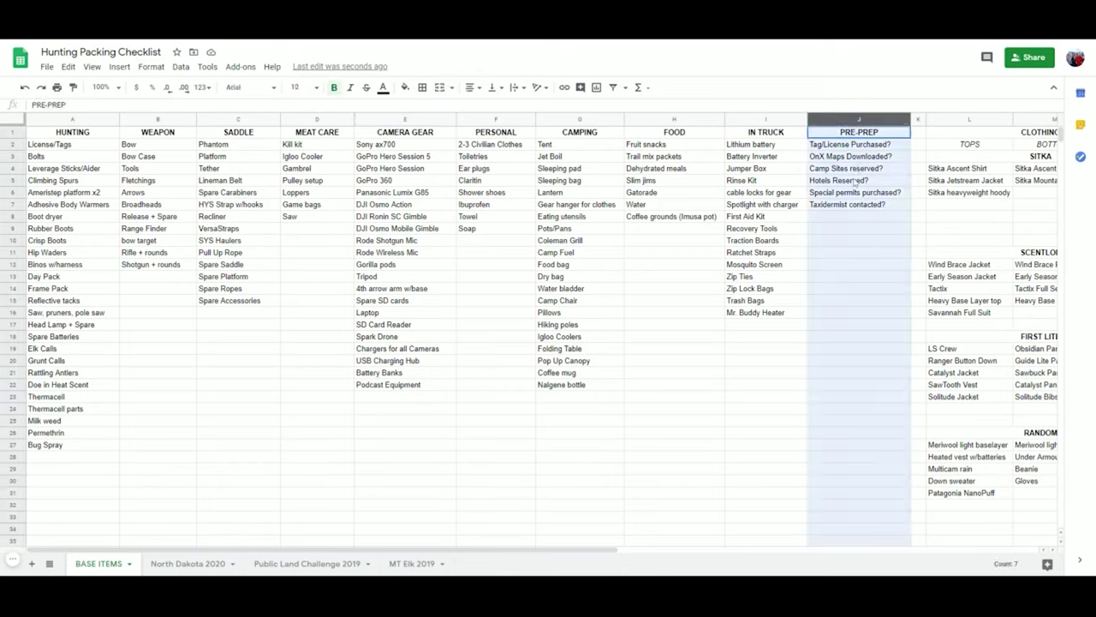
left_click(847, 258)
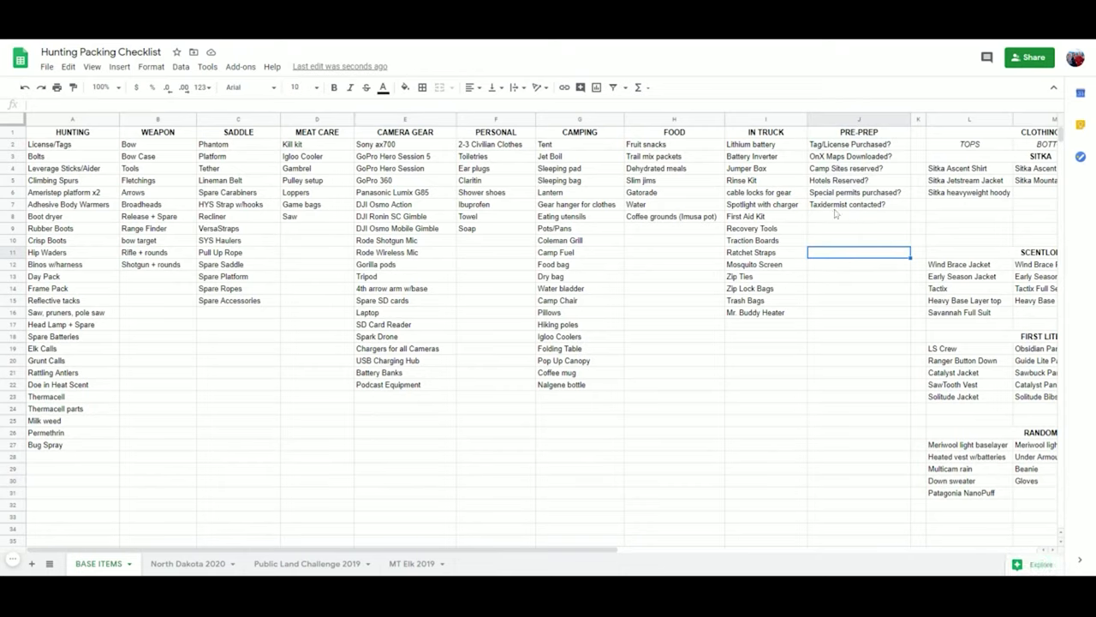
left_click(853, 146)
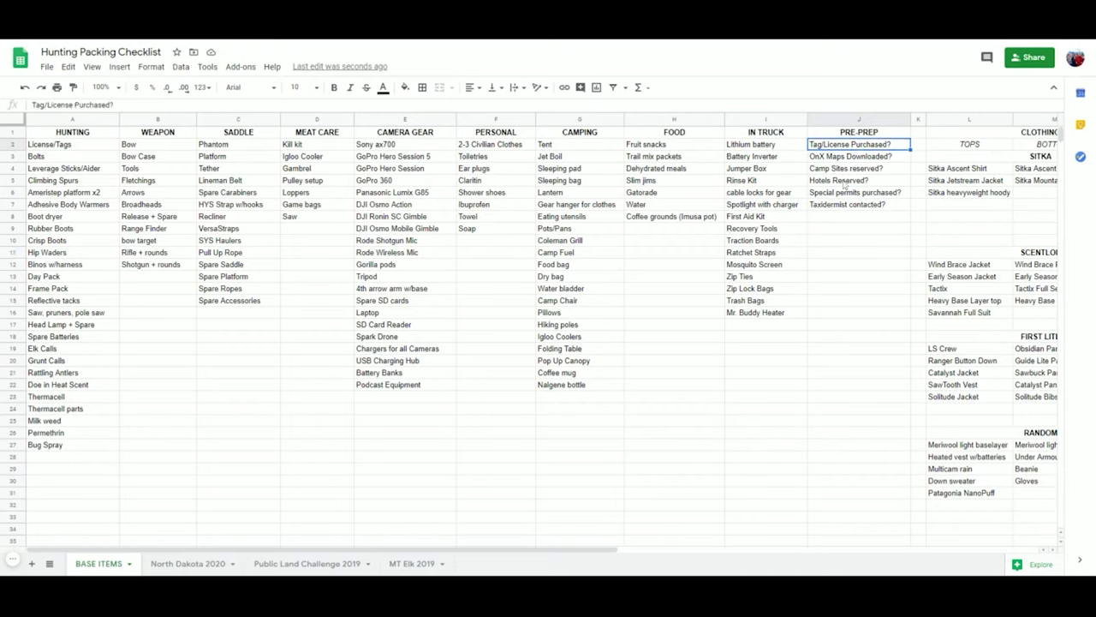
left_click(846, 159)
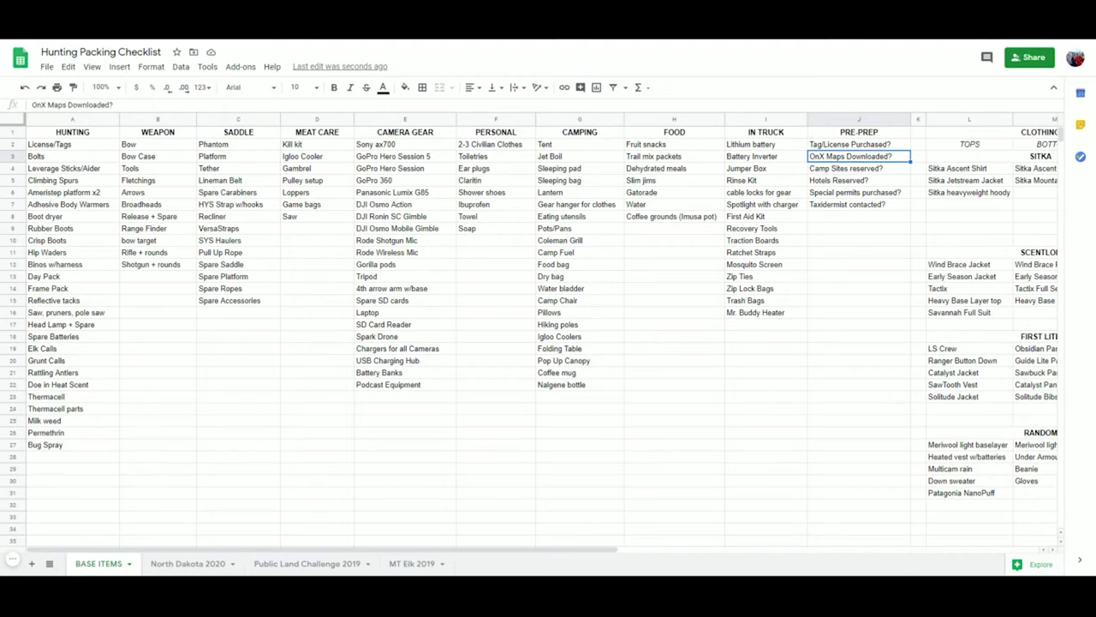
left_click(842, 171)
left_click(843, 182)
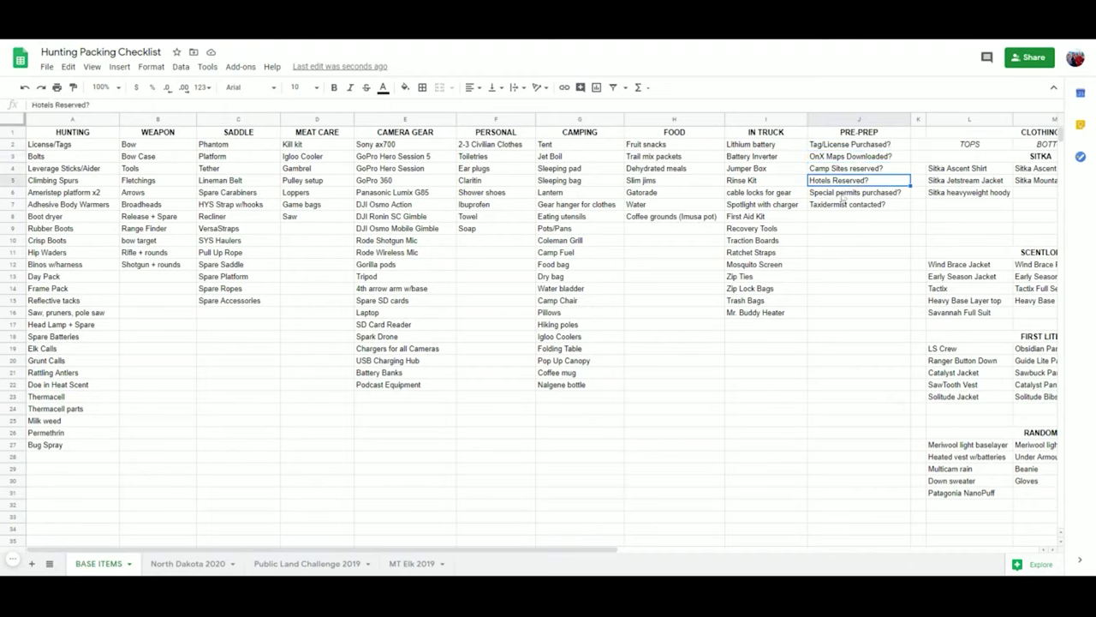
left_click(842, 196)
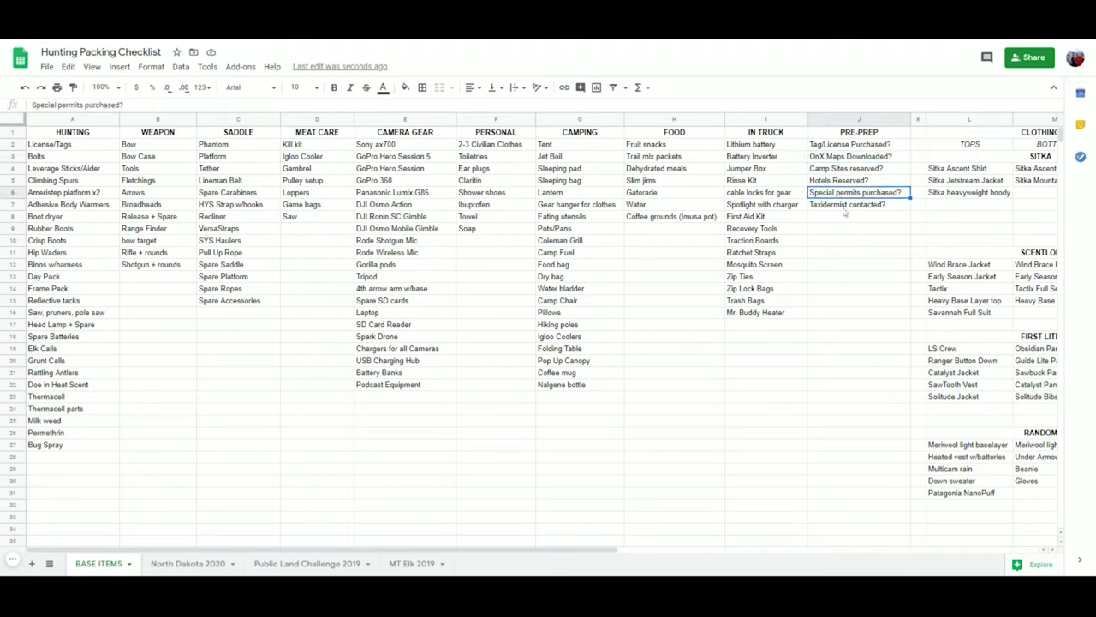
left_click(845, 206)
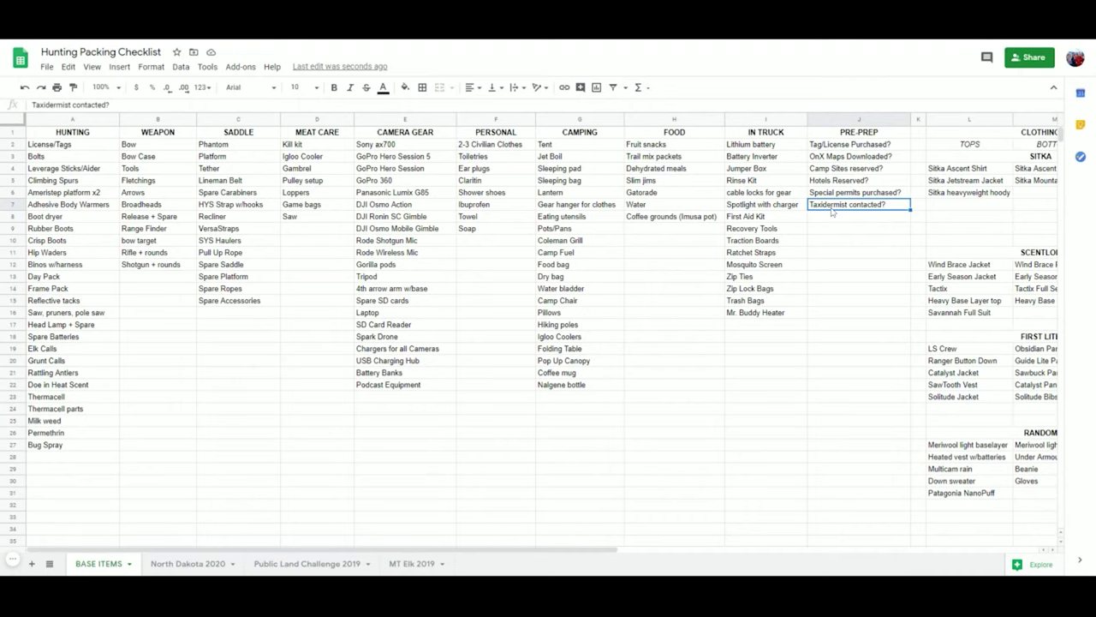
key("Up")
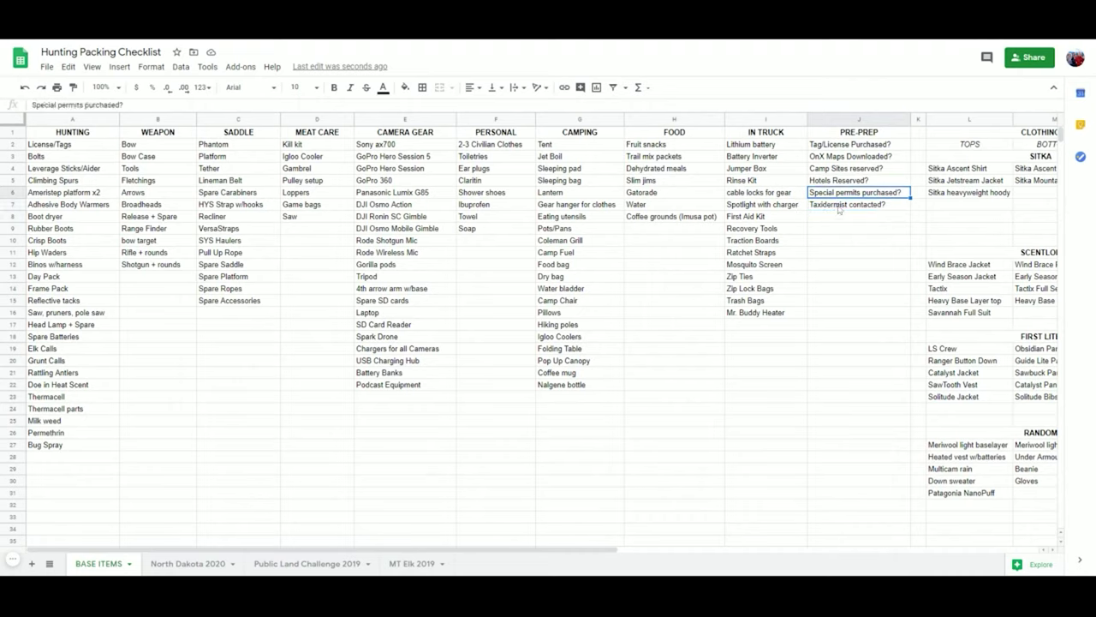
left_click(840, 209)
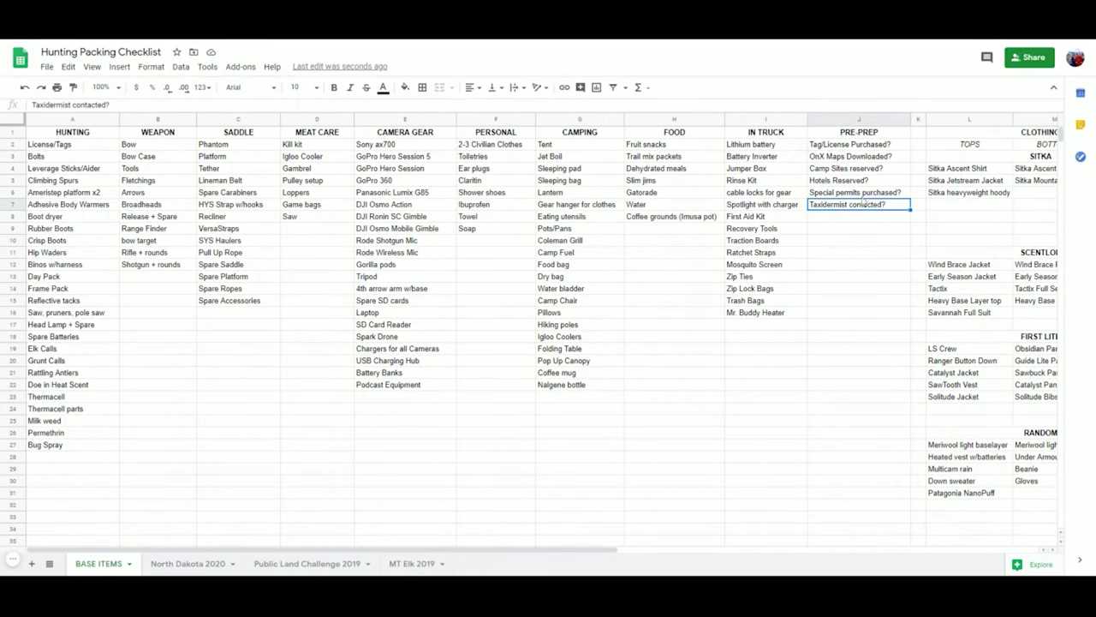
key("Up")
key("Down")
left_click(835, 195)
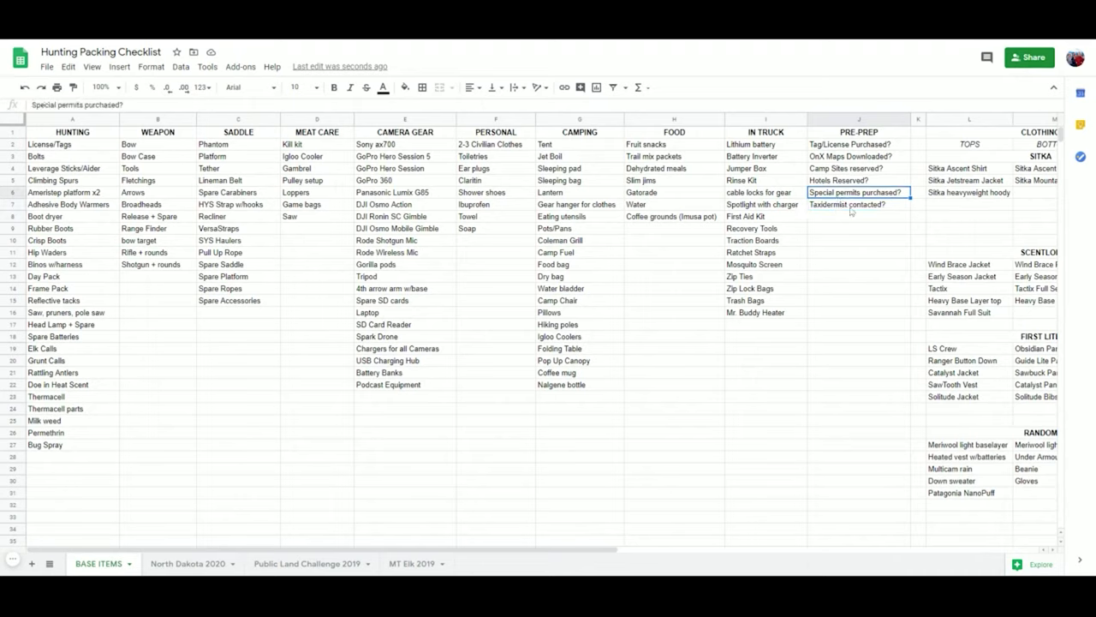
Add Childcare coverage? below Taxidermist contacted? in the PRE-PREP column of the BASE ITEMS sheet.
left_click(855, 222)
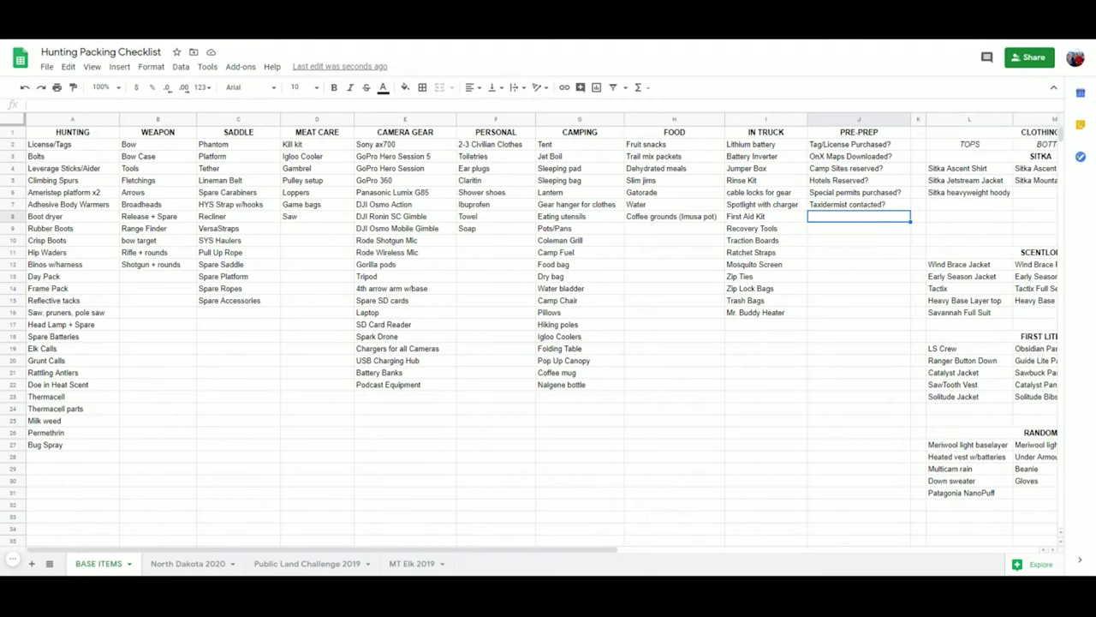
type("Childcare ")
type("c")
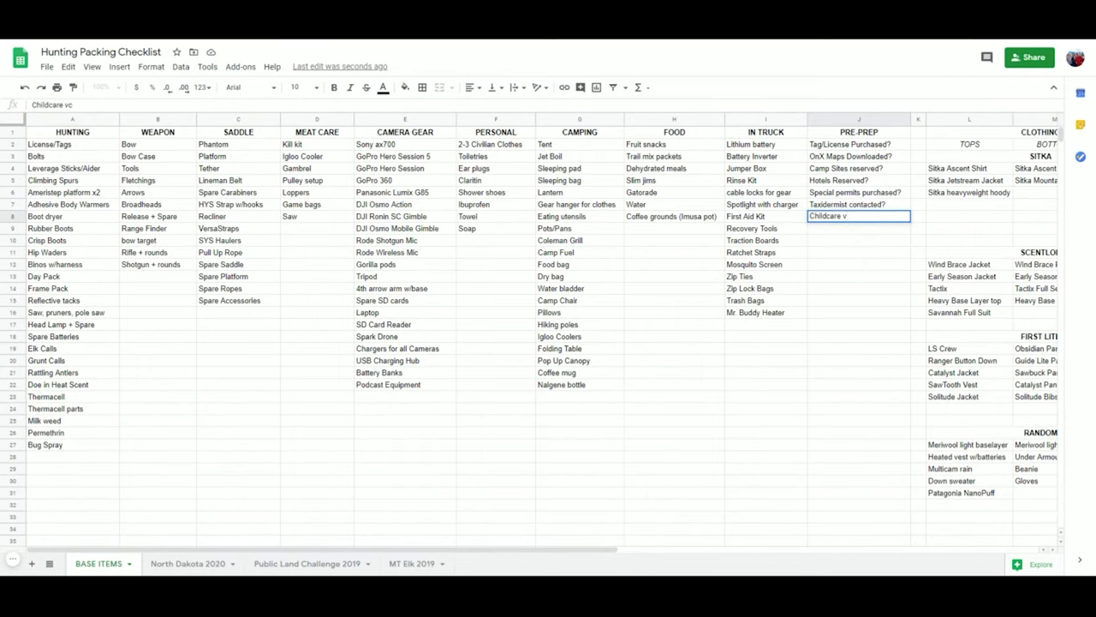
type("overage?")
key("Return")
left_click(853, 220)
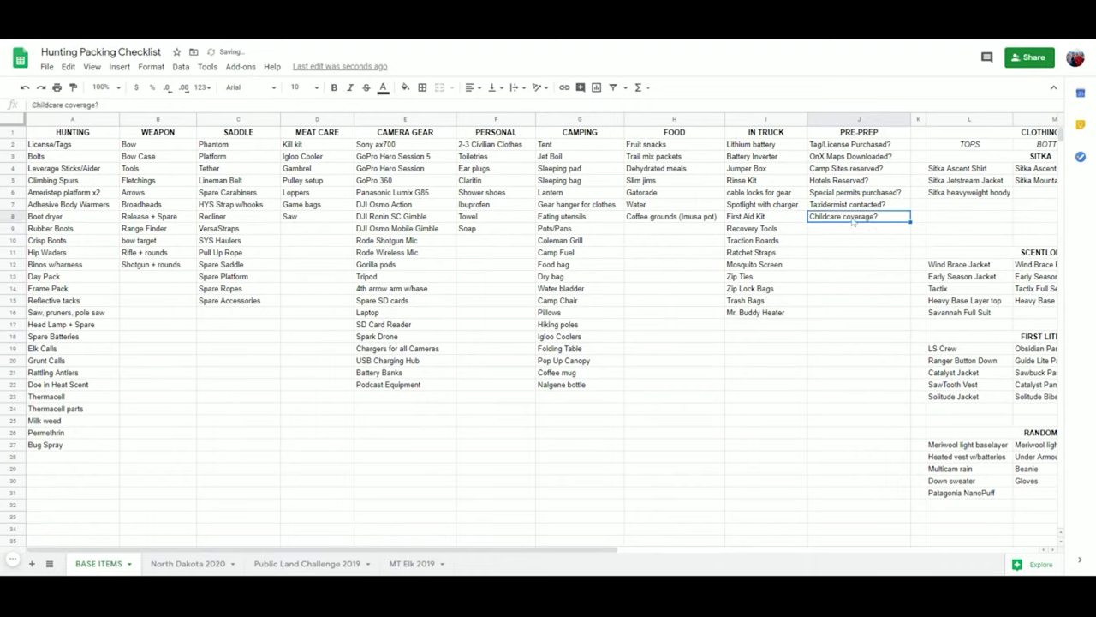
Look over the PRE-PREP list from Tag/License Purchased? down to Childcare coverage?
left_click_drag(853, 145, 855, 226)
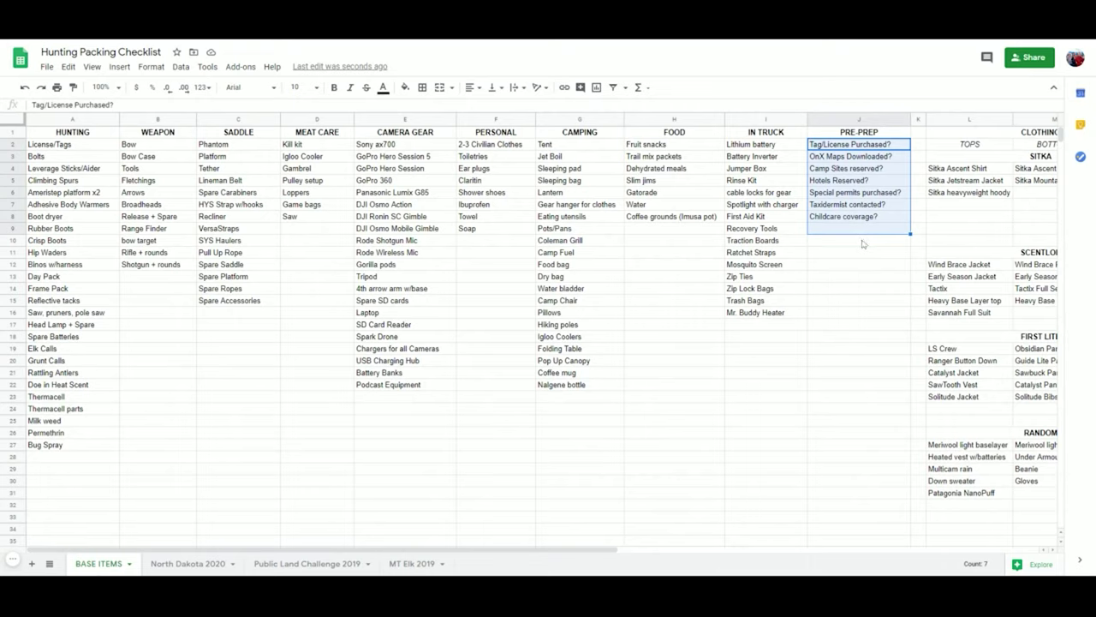
left_click(864, 241)
key("Up")
key("Up")
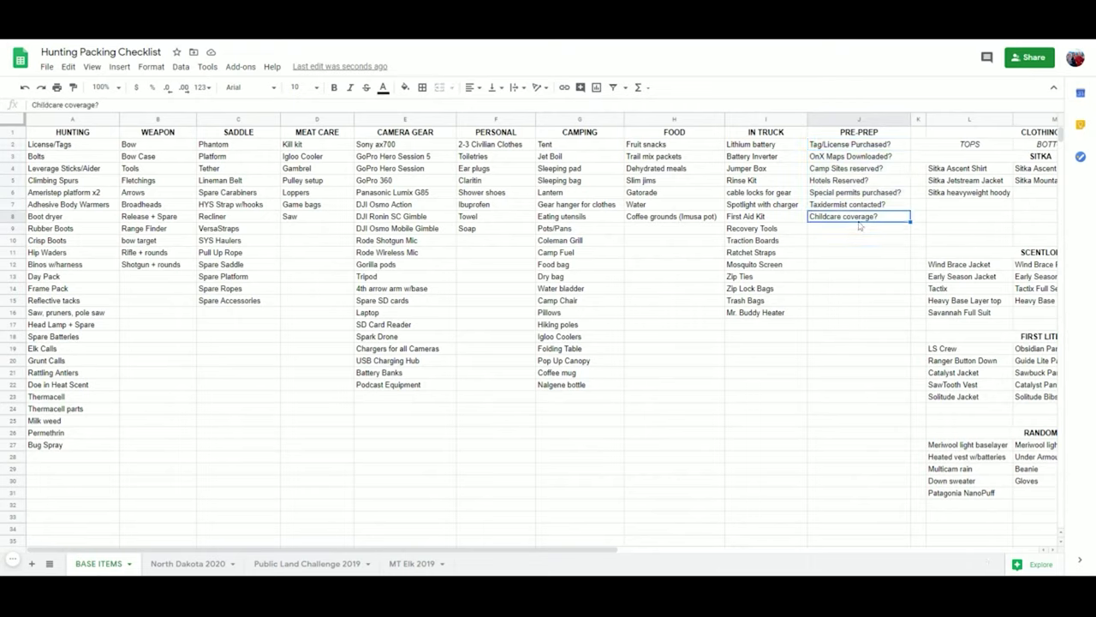
Undo the Childcare coverage? entry in the PRE-PREP column of the BASE ITEMS sheet.
key("ctrl+z")
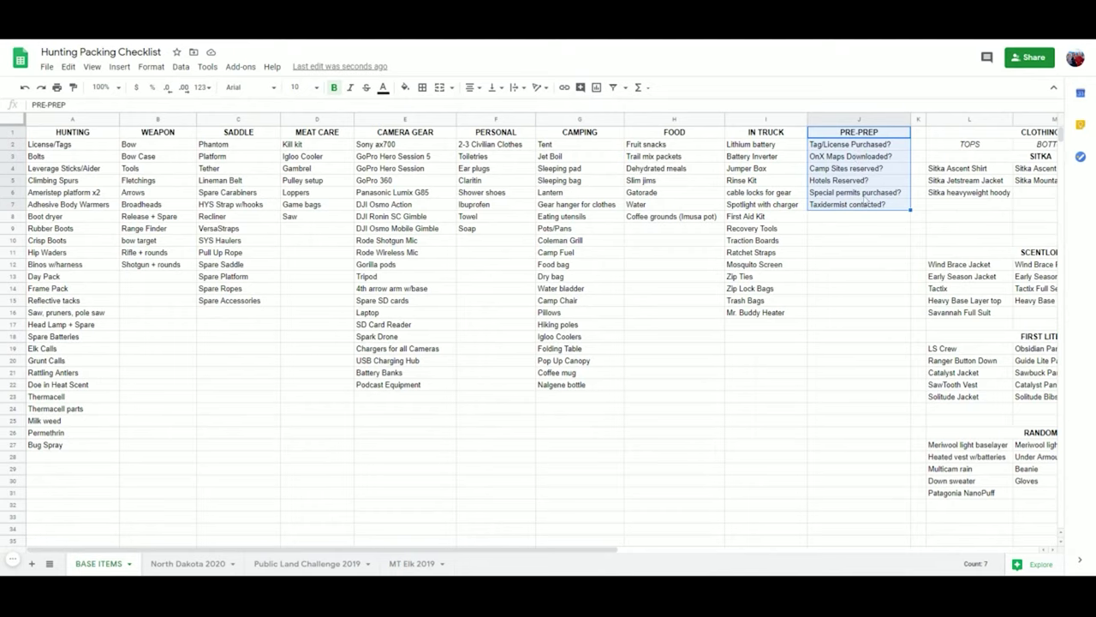
left_click(852, 244)
Review the IN TRUCK items on the BASE ITEMS sheet, from Lithium battery down to Mr. Buddy Heater.
left_click_drag(768, 135, 764, 314)
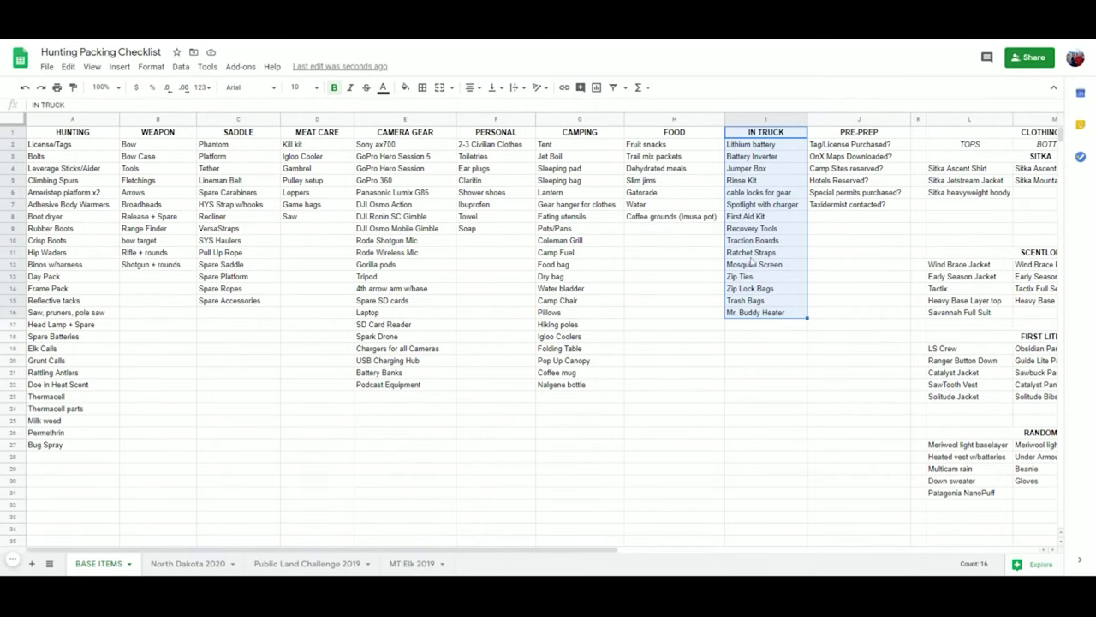
left_click(768, 329)
left_click(760, 315)
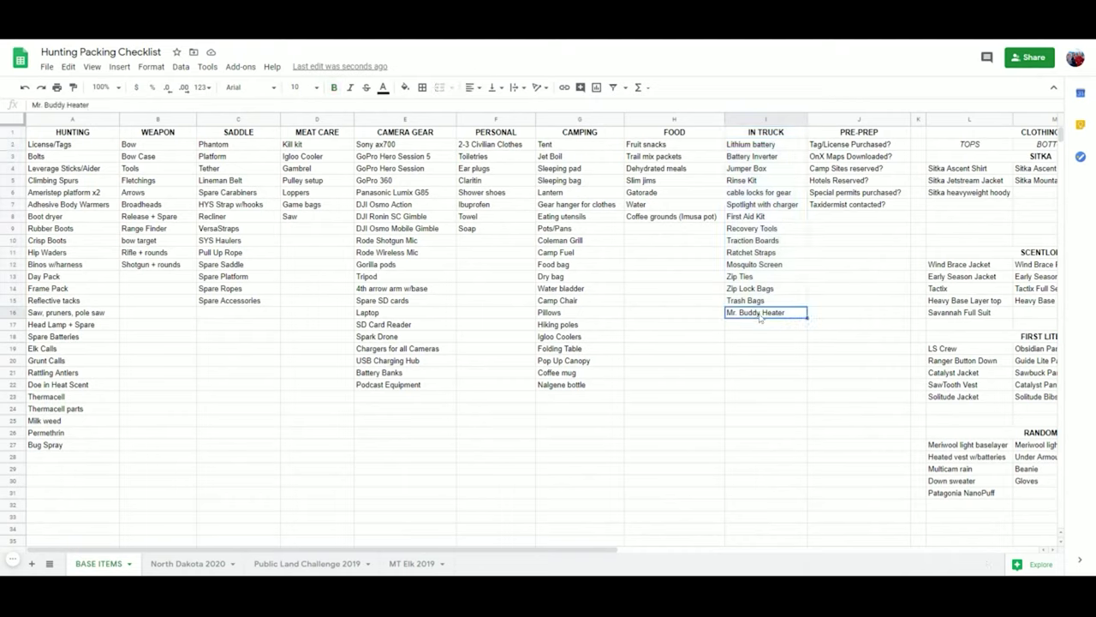
left_click_drag(753, 145, 756, 157)
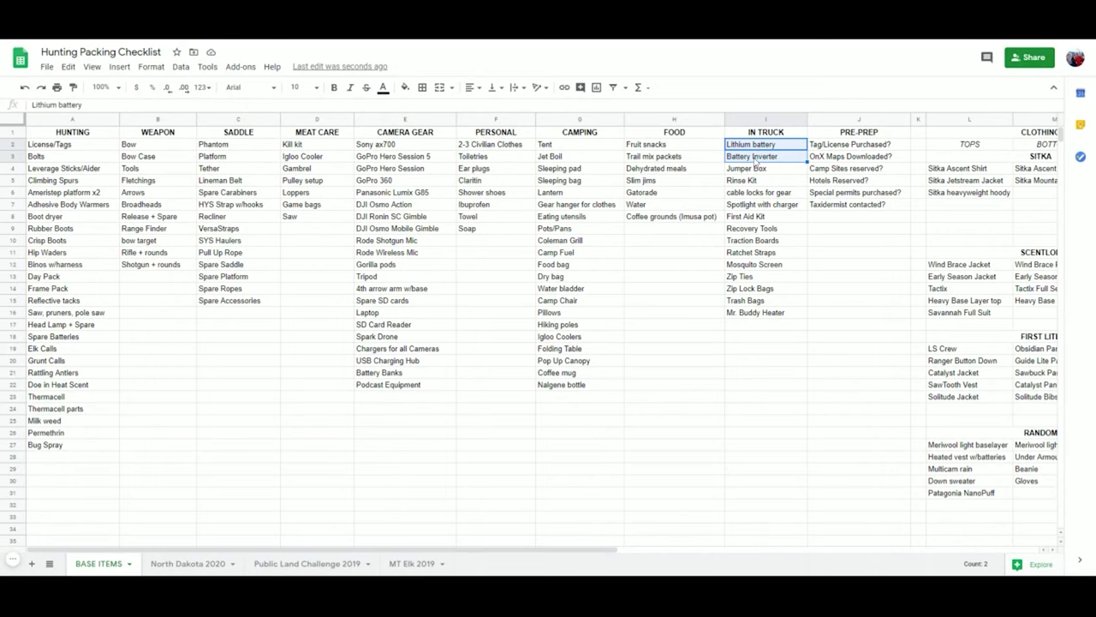
left_click_drag(768, 315, 763, 144)
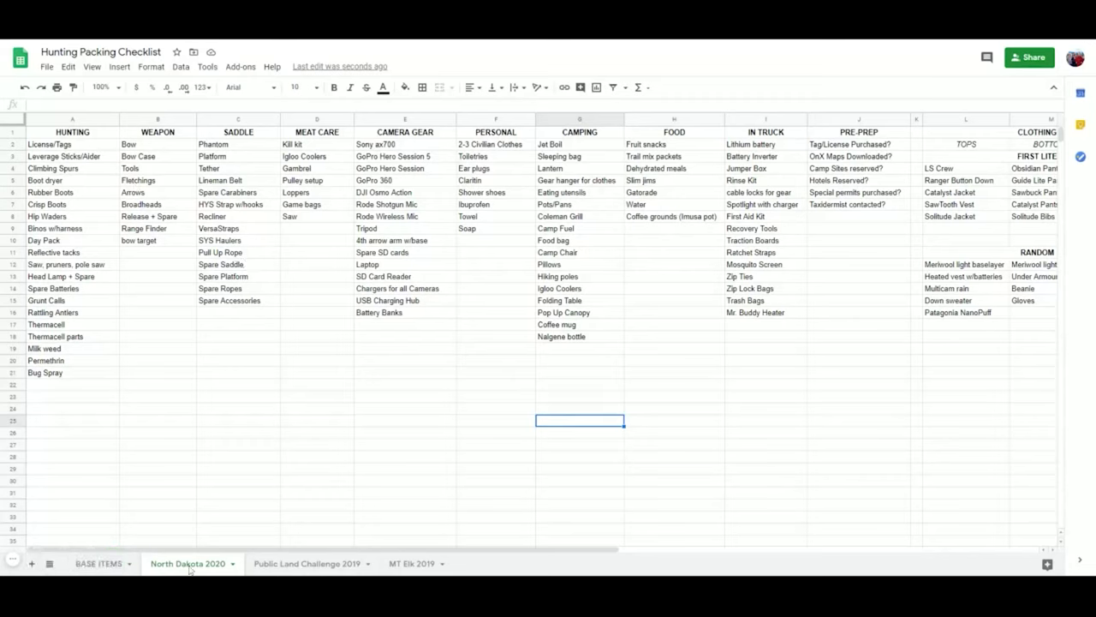
Compare the BASE ITEMS sheet with the North Dakota 2020 sheet and look over the trip's lists from HUNTING across to CLOTHING.
left_click(115, 571)
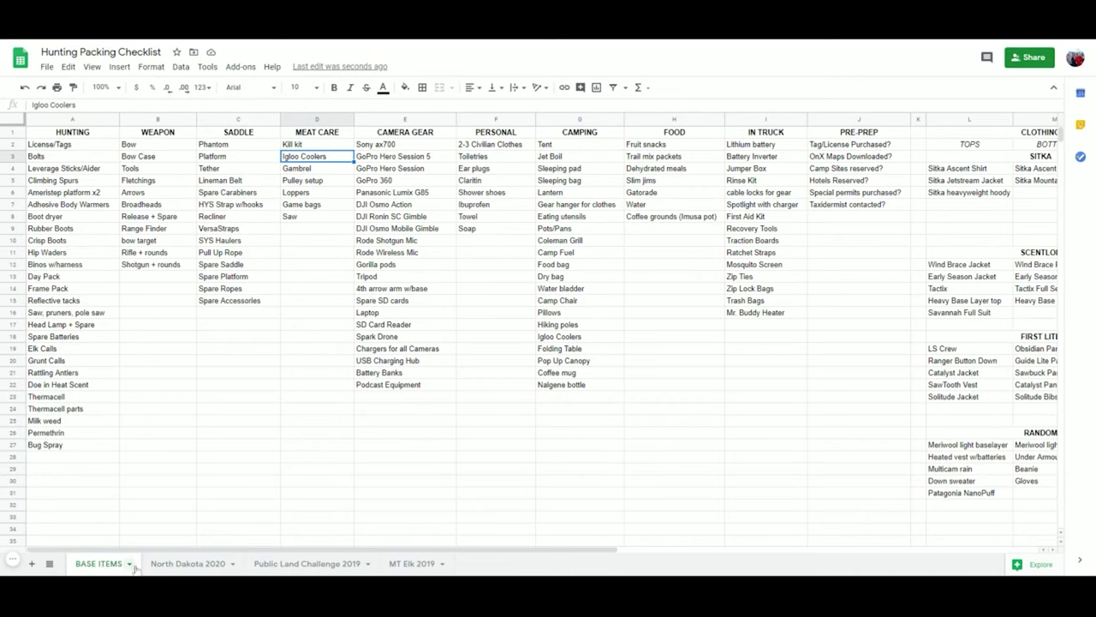
left_click(187, 564)
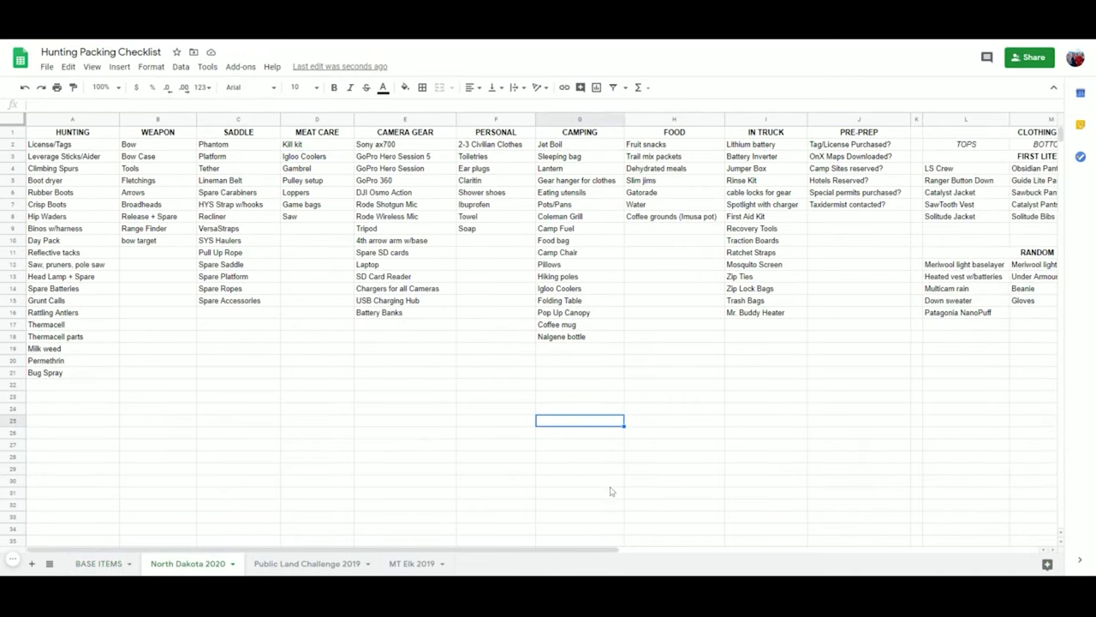
left_click_drag(105, 136, 966, 381)
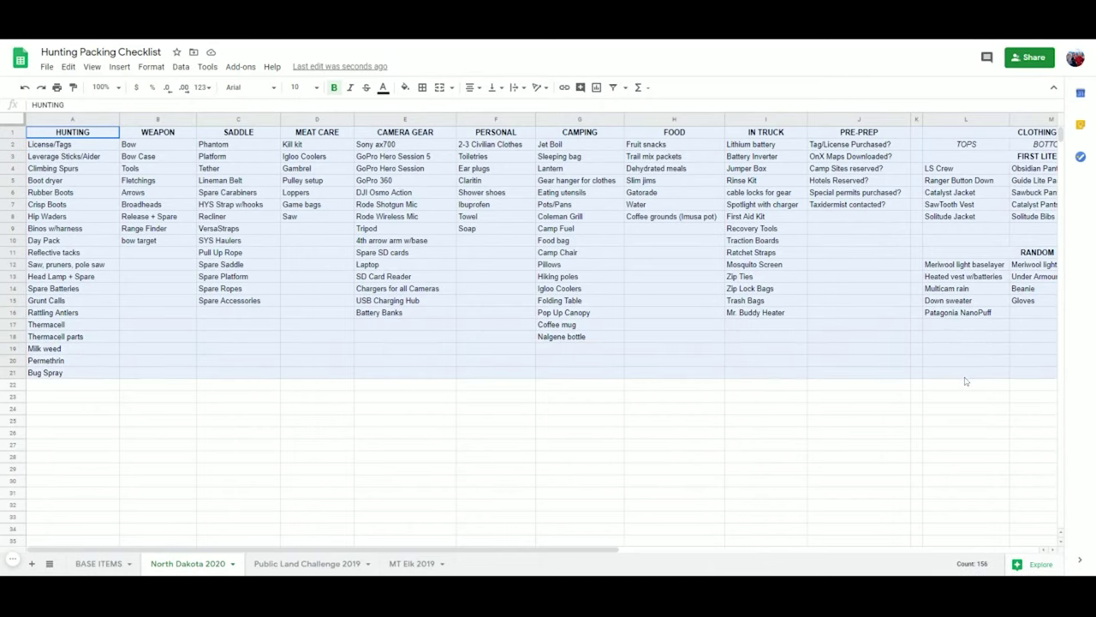
left_click(717, 410)
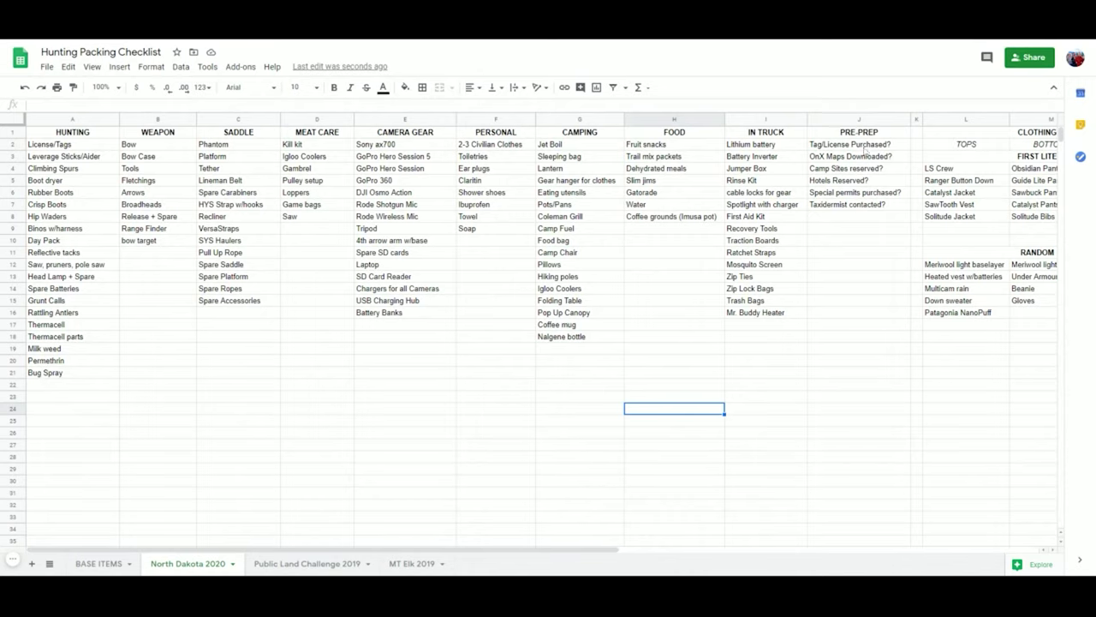
Copy the PERSONAL through PRE-PREP lists on the North Dakota 2020 sheet and paste them below the HUNTING list, starting at cell A23.
left_click_drag(867, 139, 518, 337)
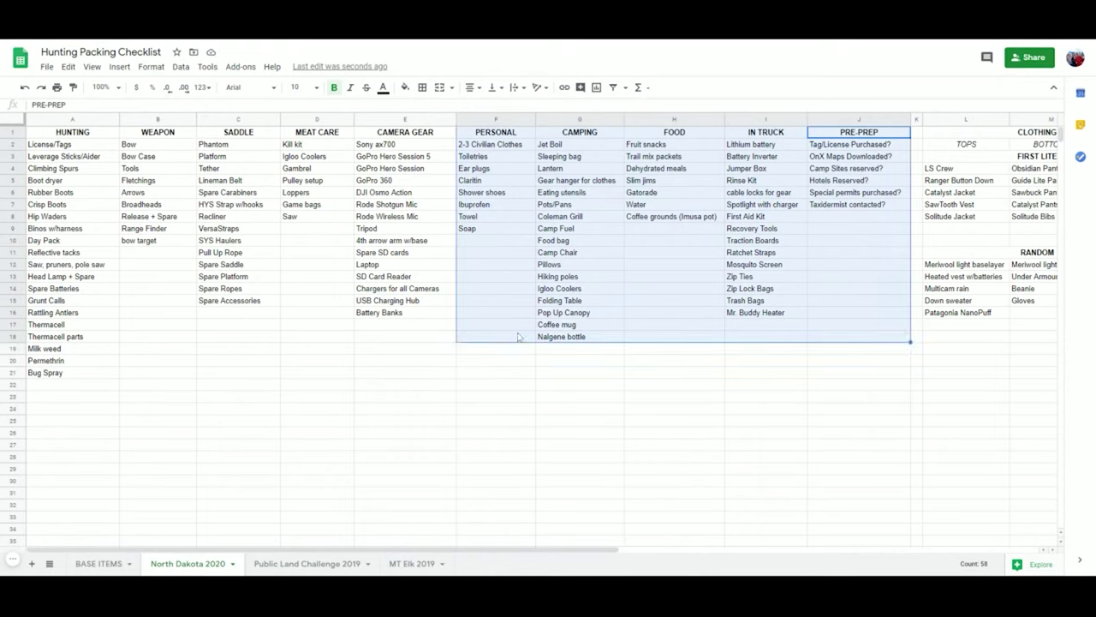
key("ctrl+c")
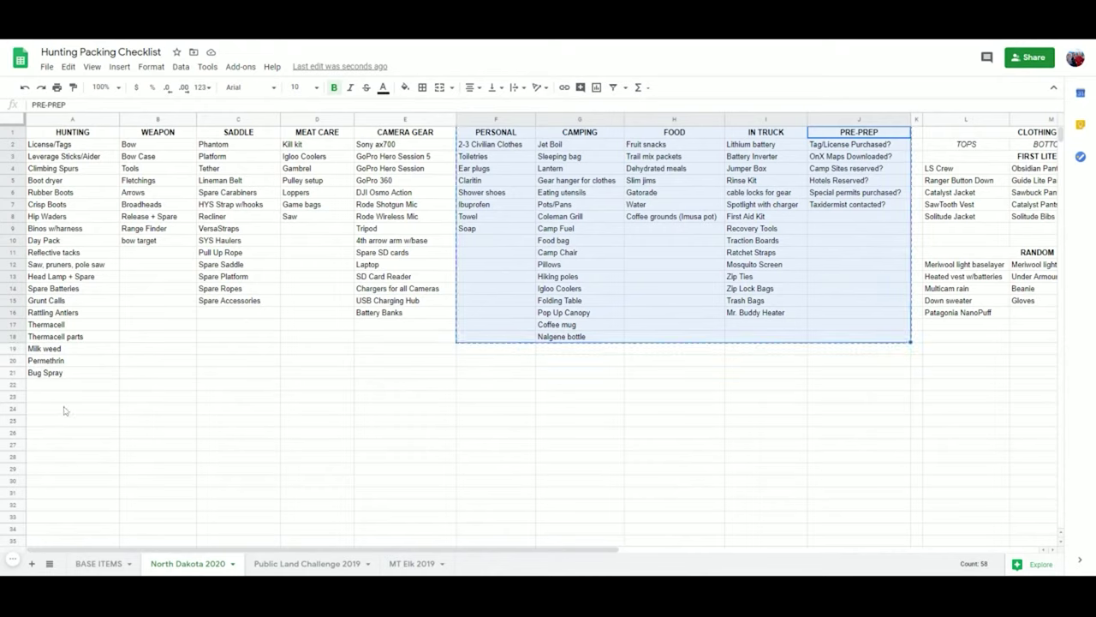
left_click(65, 400)
key("ctrl+v")
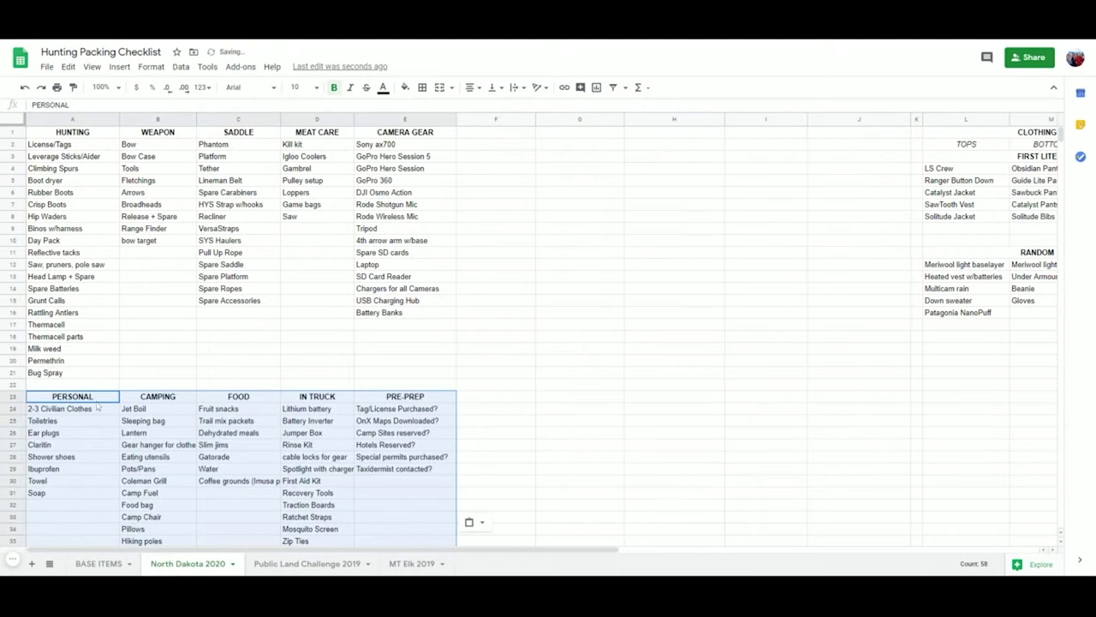
Delete columns F to J between CAMERA GEAR and CLOTHING on the North Dakota 2020 sheet.
left_click_drag(859, 120, 514, 122)
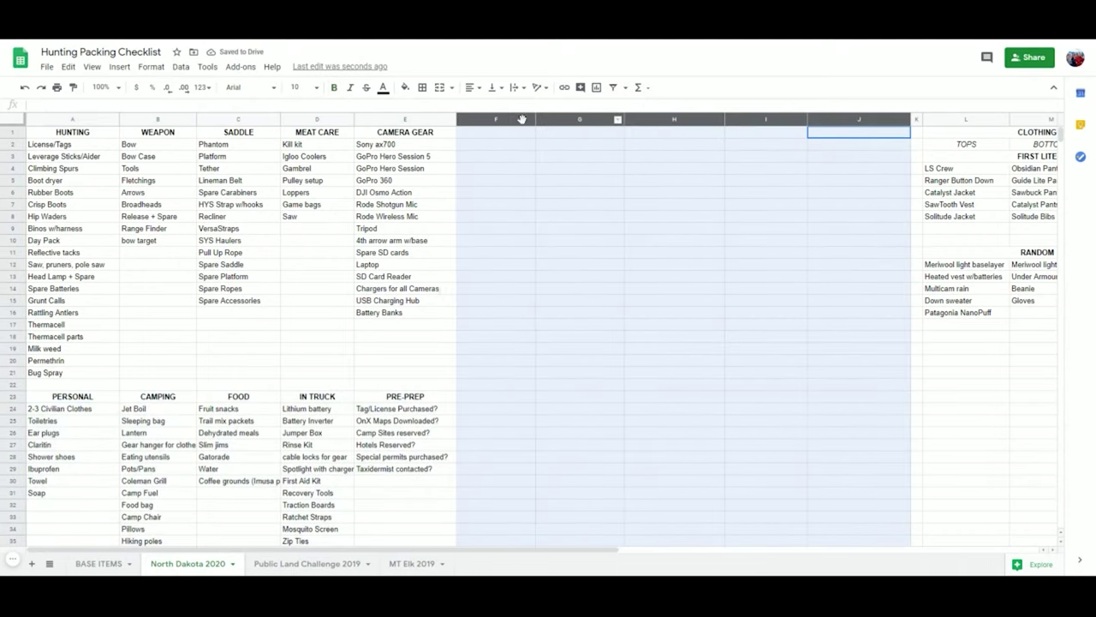
right_click(514, 122)
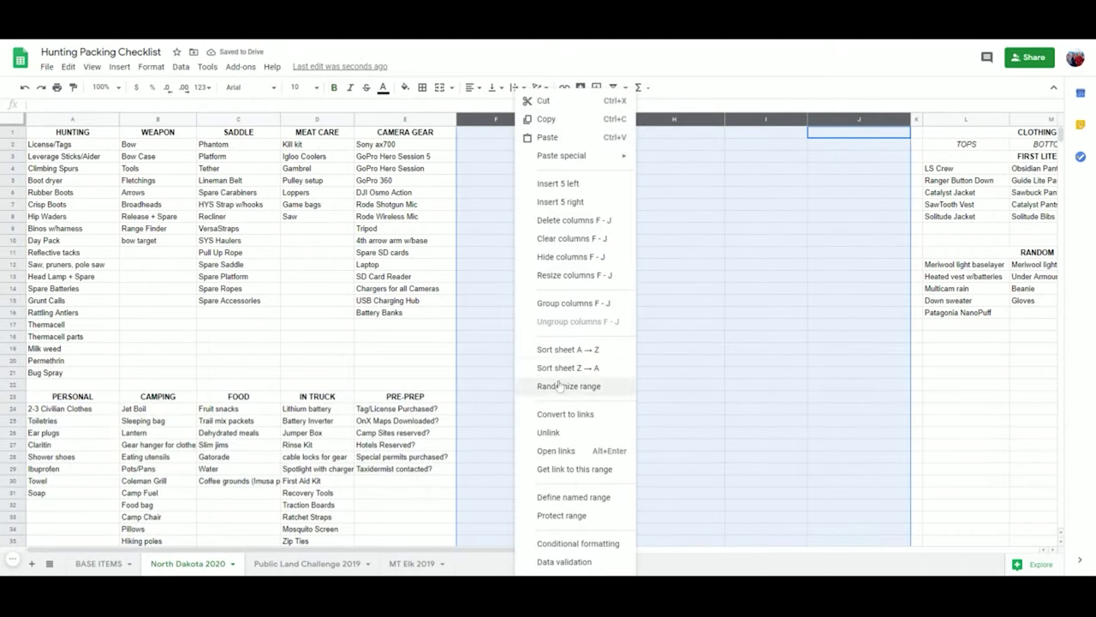
left_click(576, 221)
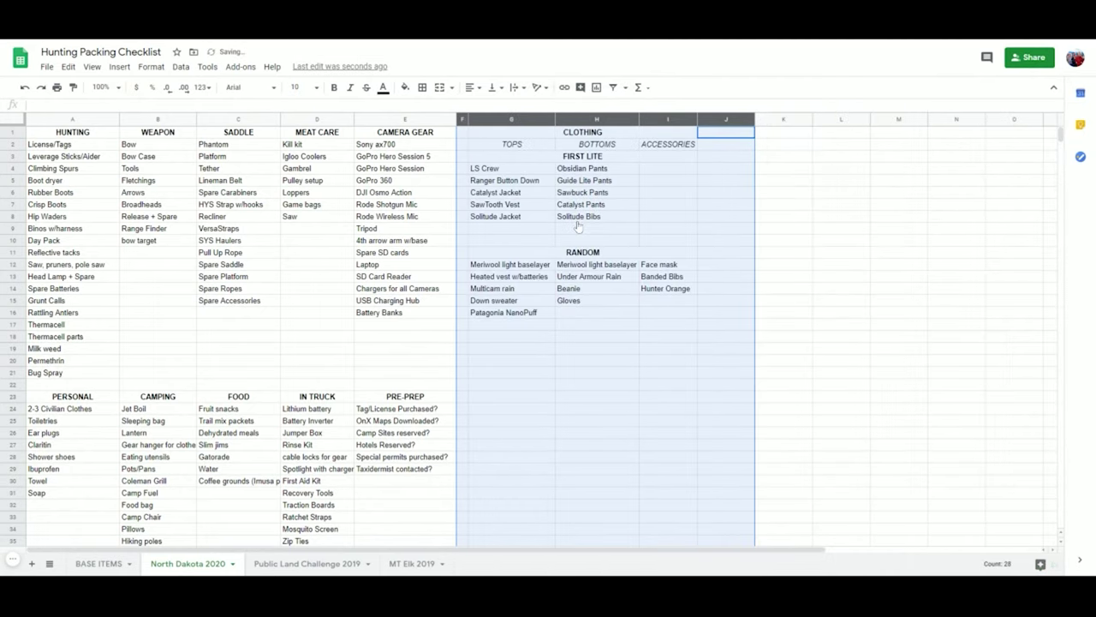
left_click(899, 289)
Check the rearranged lists from HUNTING to CLOTHING and open the print settings for the North Dakota 2020 sheet.
left_click_drag(79, 135, 588, 543)
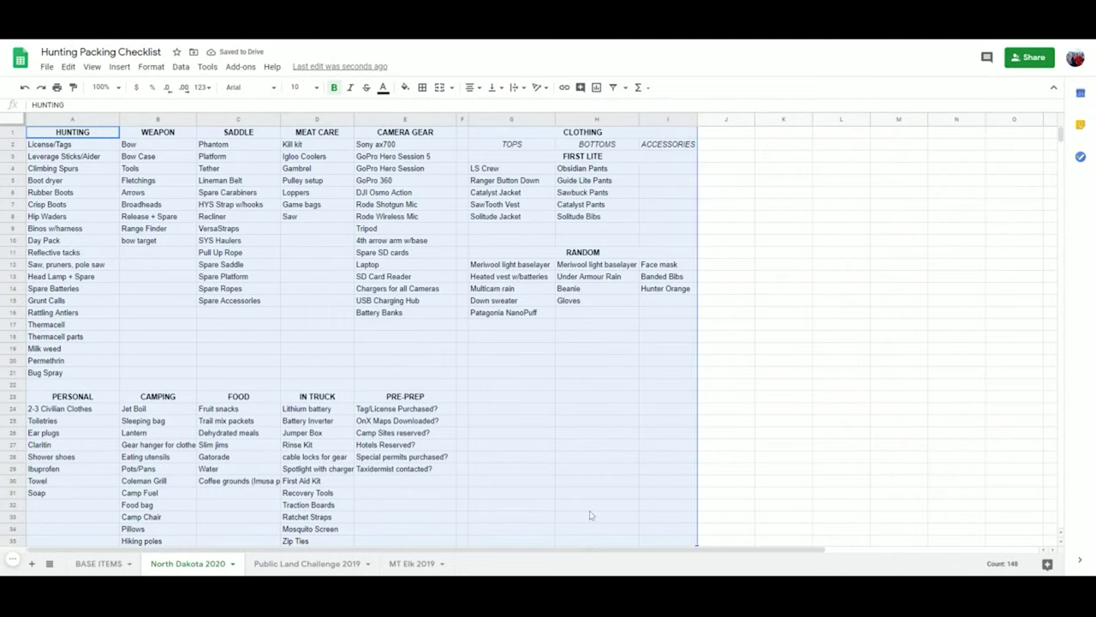
left_click(742, 281)
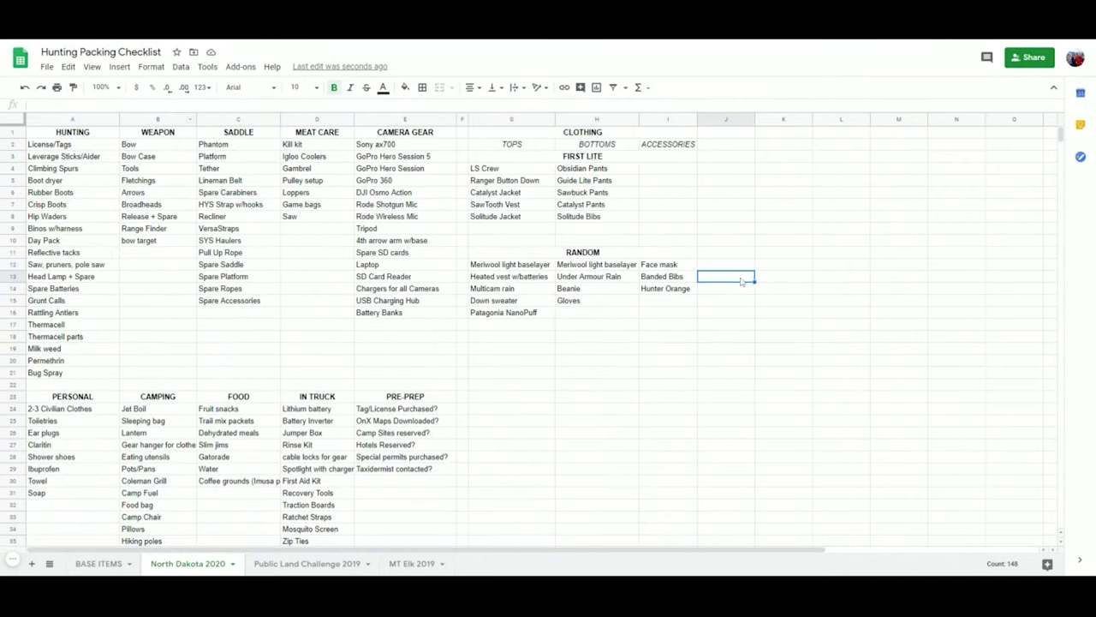
left_click(47, 66)
left_click(67, 448)
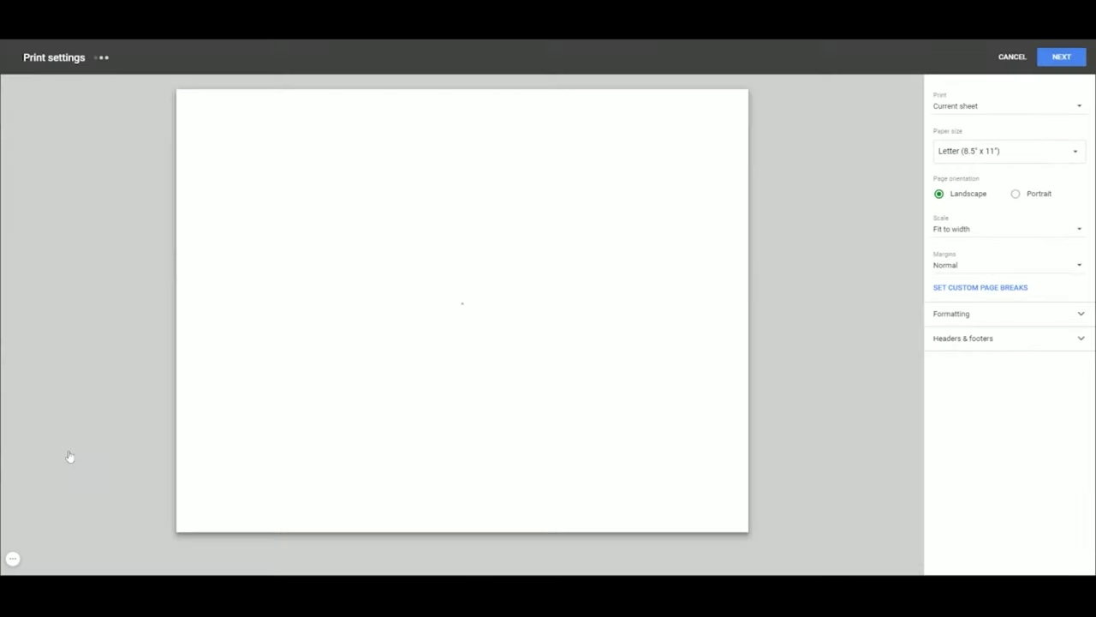